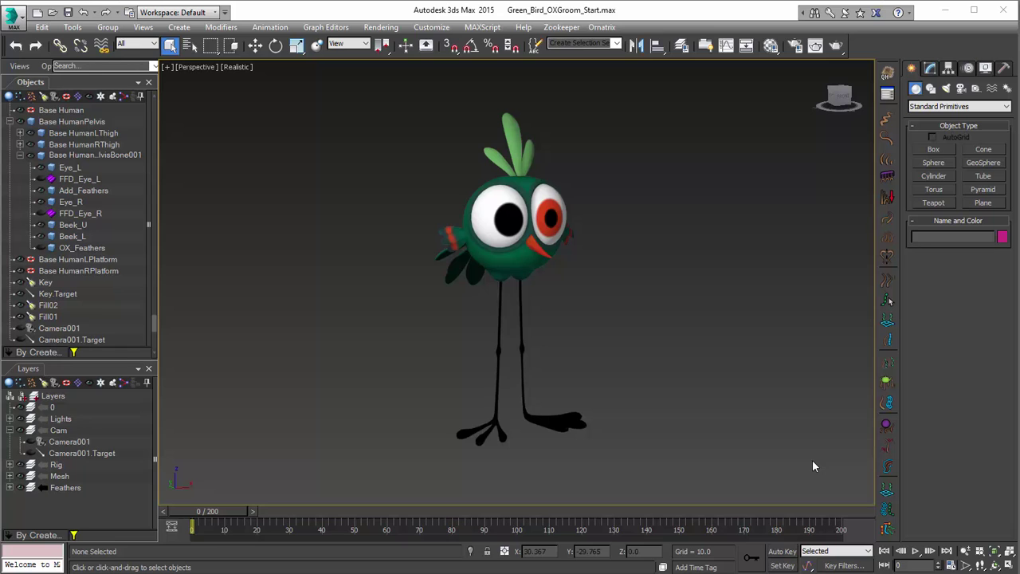
# - Select Add_Feathers and orbit around the bird to inspect it from several sides
pyautogui.keyDown('alt'); pyautogui.moveTo(577, 278); pyautogui.dragTo(555, 337, button='middle'); pyautogui.keyUp('alt')
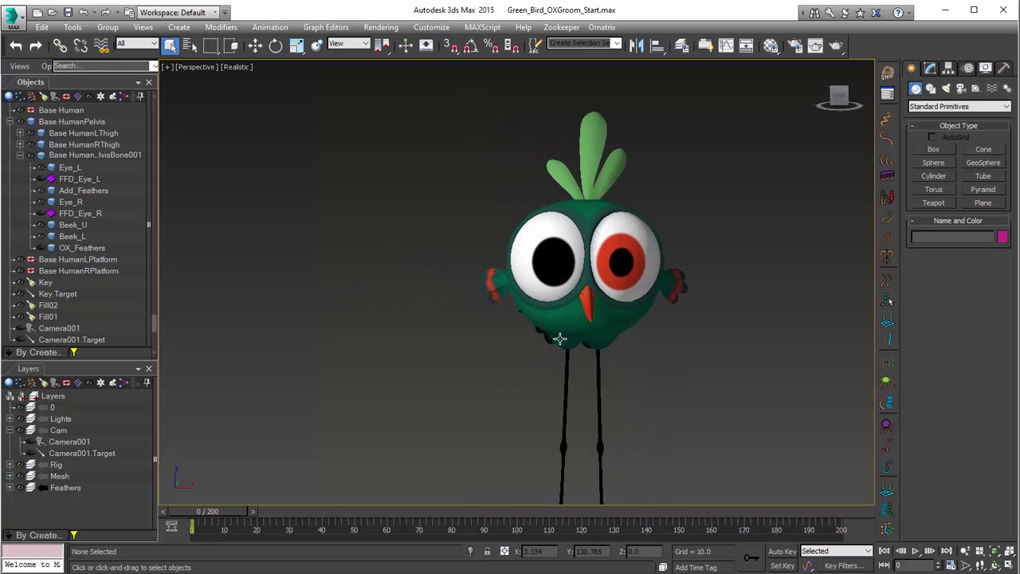
pyautogui.scroll(3, 556, 337)
pyautogui.click(708, 269)
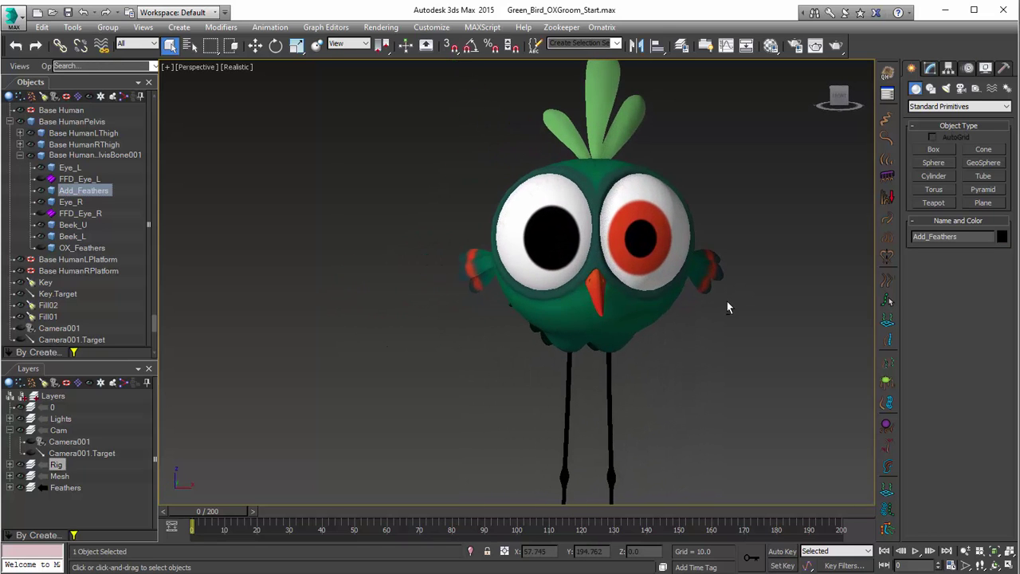
pyautogui.keyDown('alt'); pyautogui.moveTo(726, 302); pyautogui.dragTo(603, 307, button='middle'); pyautogui.keyUp('alt')
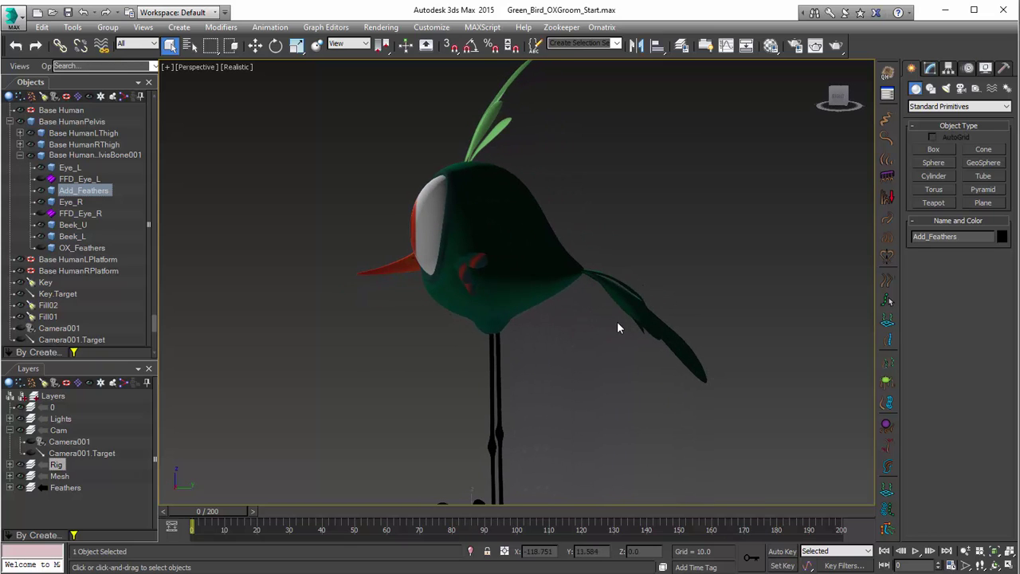
pyautogui.keyDown('alt'); pyautogui.moveTo(562, 316); pyautogui.dragTo(688, 301, button='middle'); pyautogui.keyUp('alt')
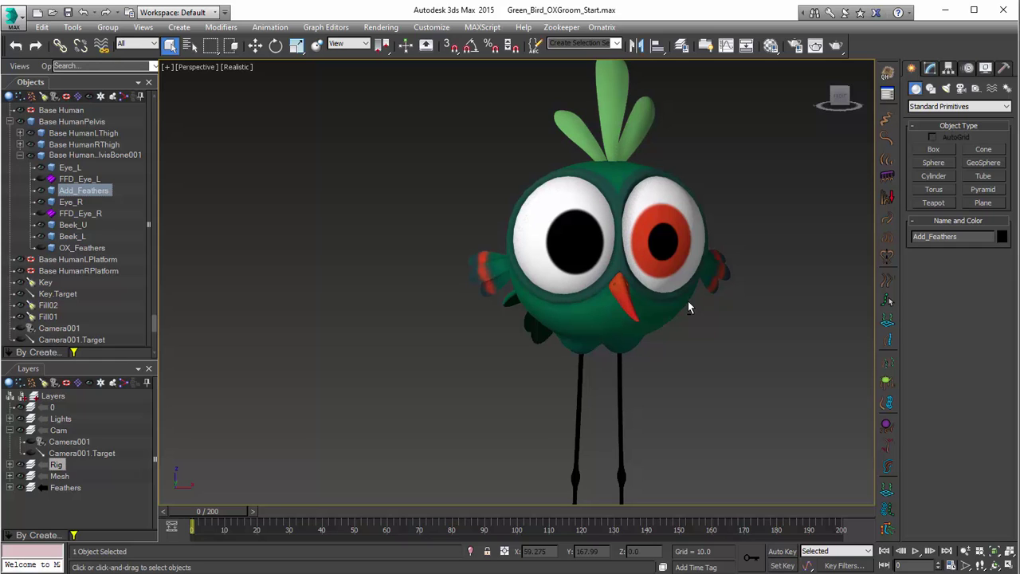
pyautogui.keyDown('alt'); pyautogui.moveTo(687, 300); pyautogui.dragTo(568, 150, button='middle'); pyautogui.keyUp('alt')
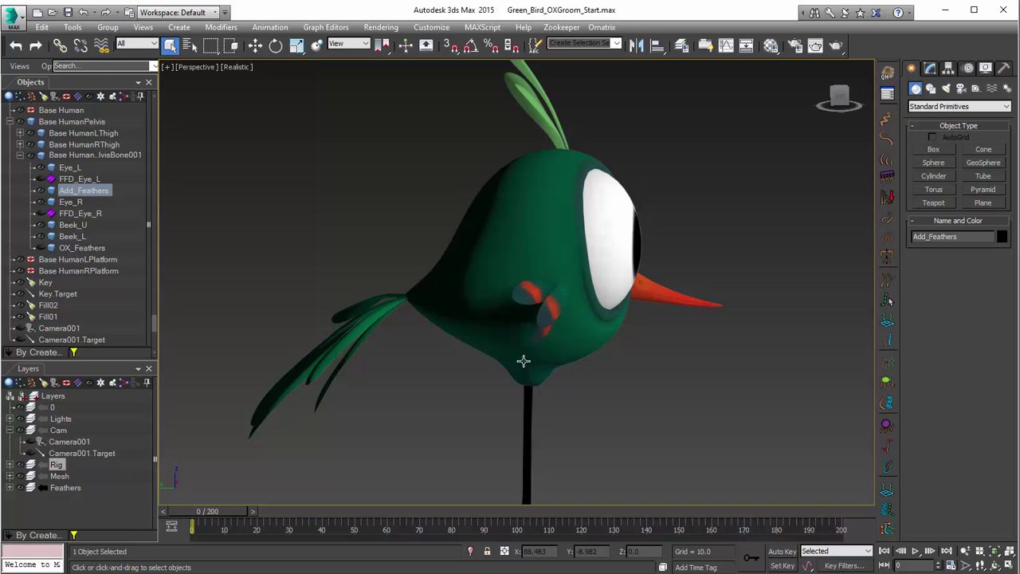
pyautogui.keyDown('alt'); pyautogui.moveTo(645, 358); pyautogui.dragTo(629, 343, button='middle'); pyautogui.keyUp('alt')
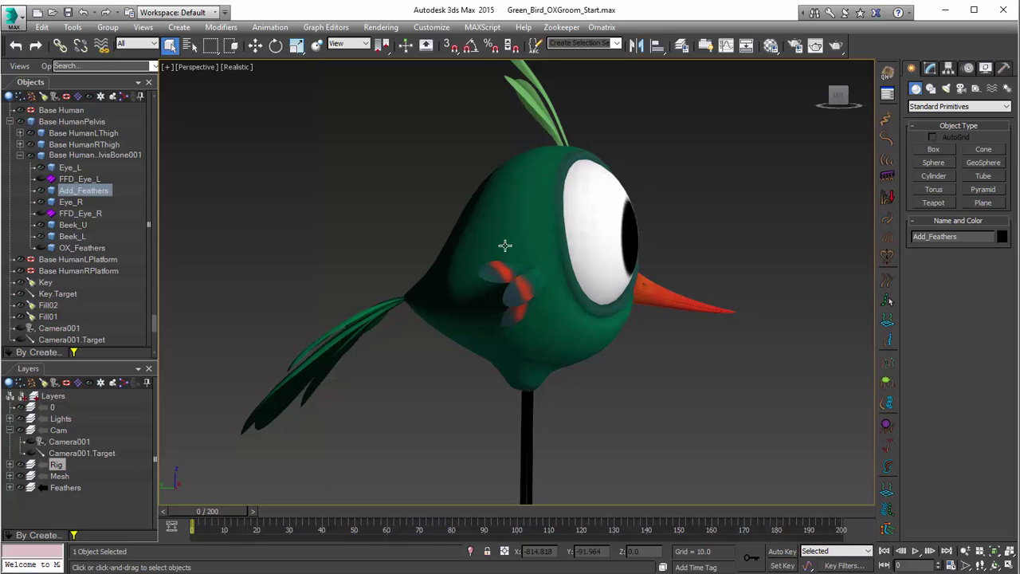
pyautogui.keyDown('alt'); pyautogui.moveTo(478, 367); pyautogui.dragTo(510, 374, button='middle'); pyautogui.keyUp('alt')
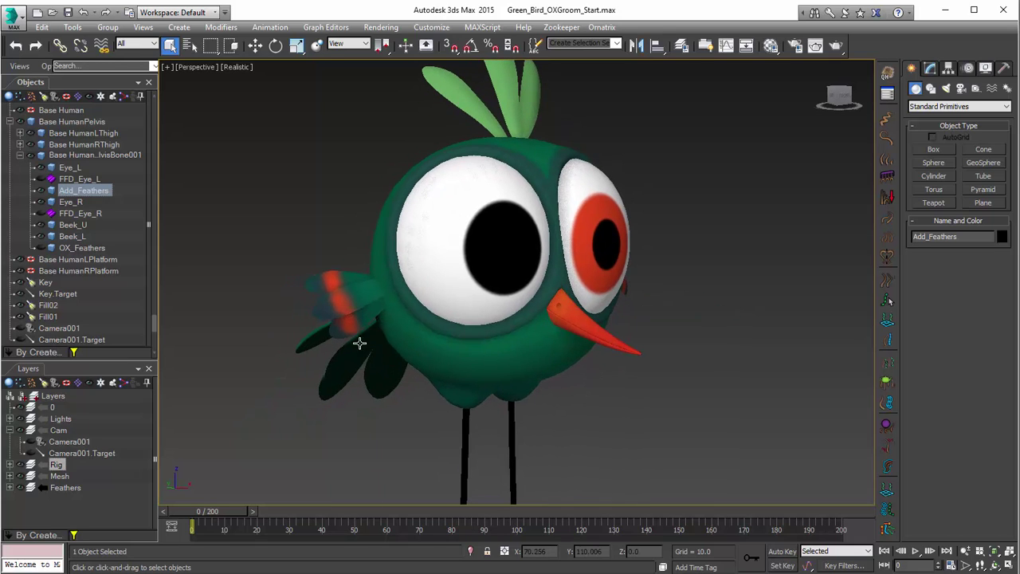
# - Select OX_Feathers and hide the Mesh layer holding the eyes, beak, legs and feathers
pyautogui.click(86, 248)
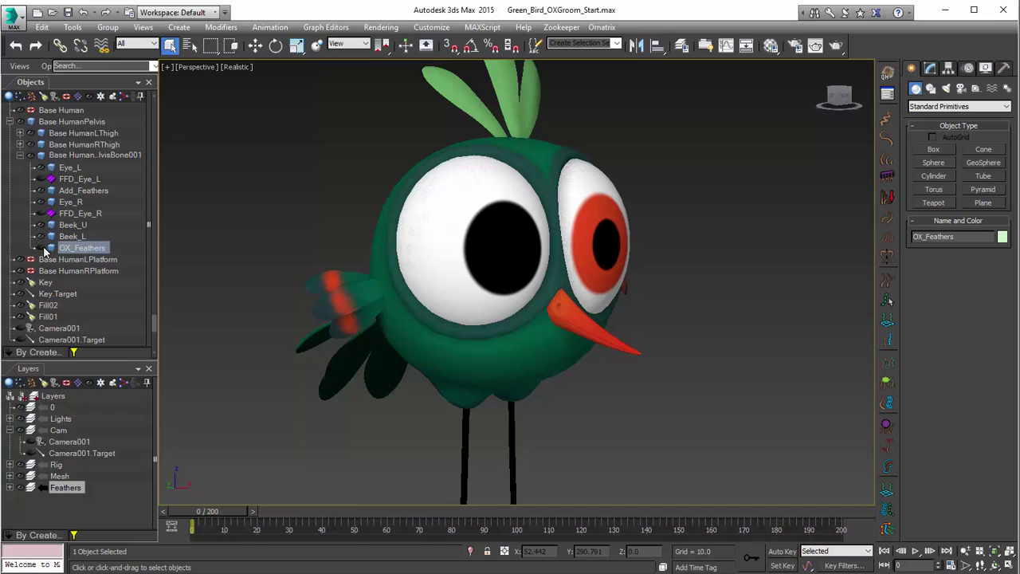
pyautogui.click(20, 476)
pyautogui.moveTo(470, 295); pyautogui.dragTo(570, 373, button='middle')
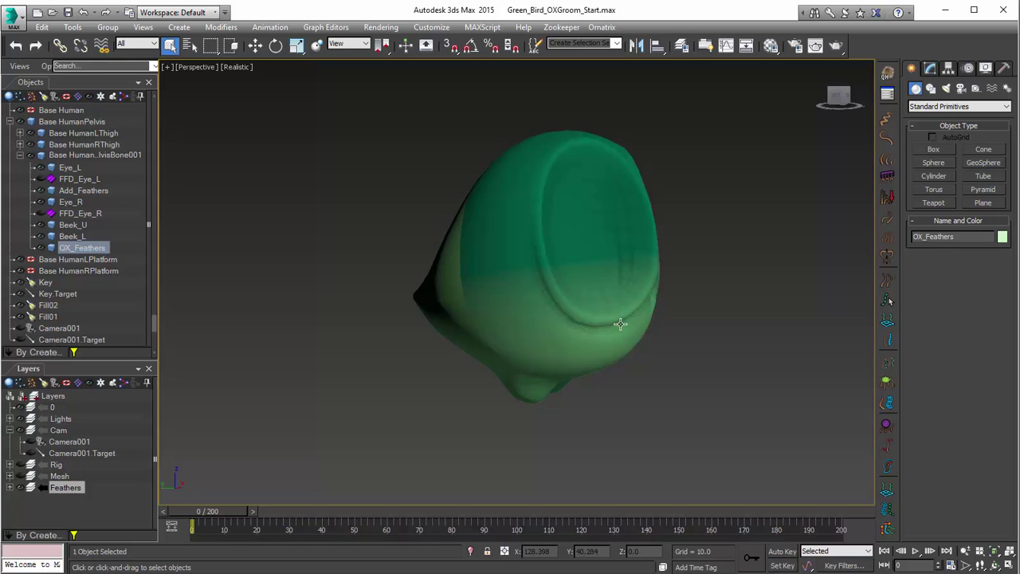
pyautogui.keyDown('alt'); pyautogui.moveTo(683, 340); pyautogui.dragTo(578, 372, button='middle'); pyautogui.keyUp('alt')
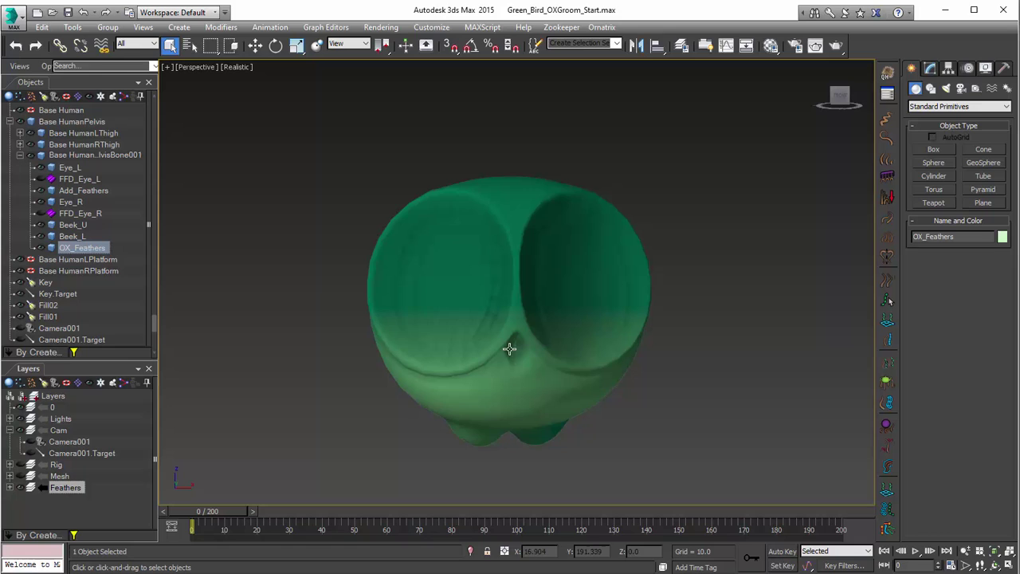
pyautogui.moveTo(512, 345)
pyautogui.keyDown('alt'); pyautogui.mouseDown(button='middle')
pyautogui.moveTo(483, 348)
pyautogui.moveTo(542, 348)
pyautogui.moveTo(511, 340)
pyautogui.moveTo(525, 353)
pyautogui.mouseUp(button='middle'); pyautogui.keyUp('alt')
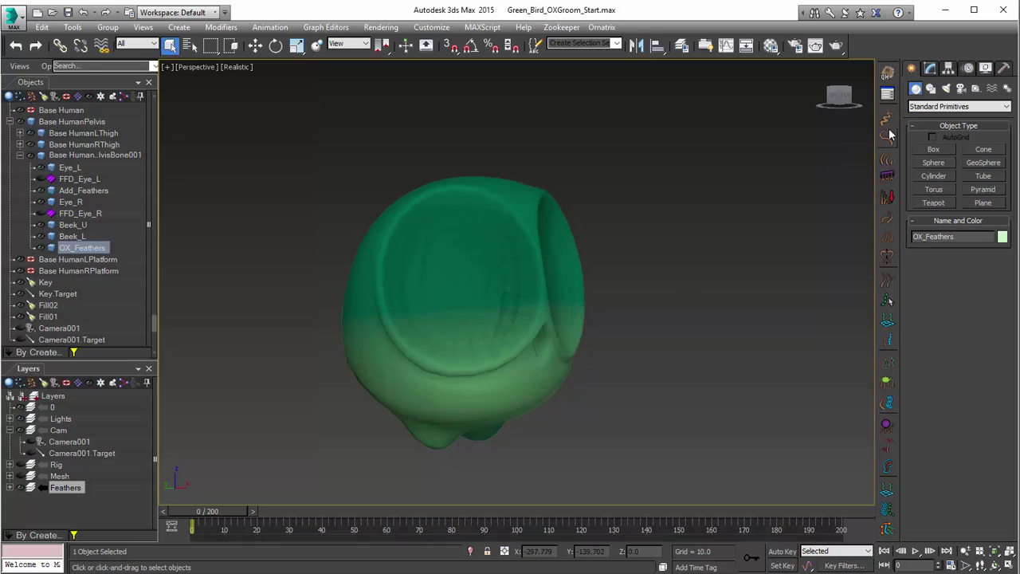
pyautogui.click(932, 68)
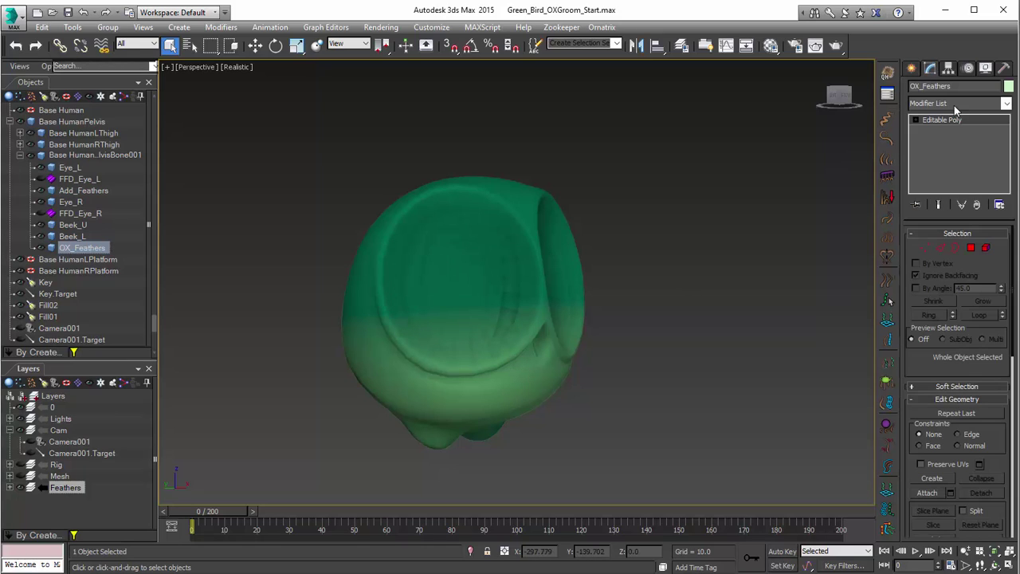
pyautogui.click(970, 248)
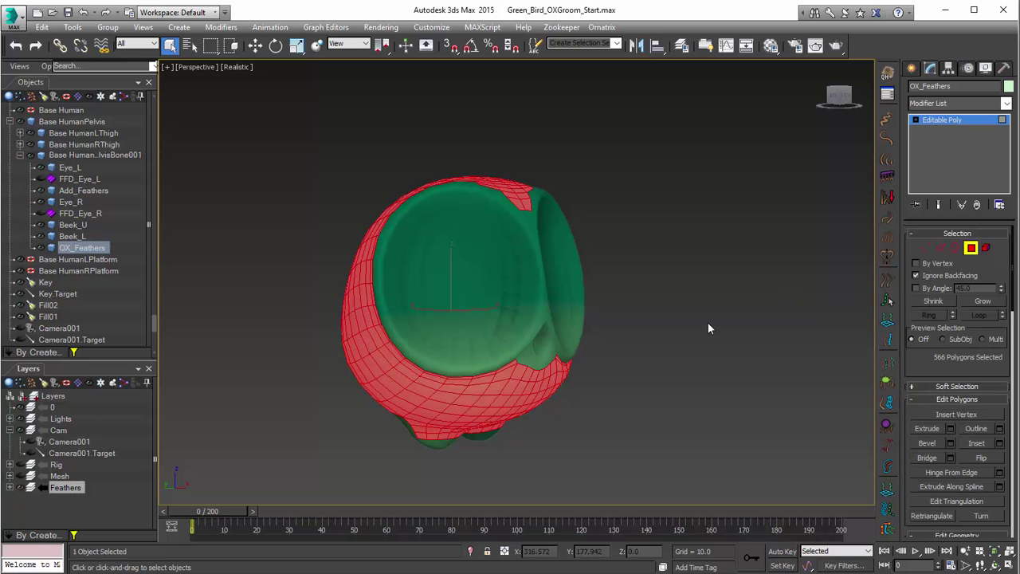
pyautogui.keyDown('alt'); pyautogui.moveTo(644, 359); pyautogui.dragTo(571, 376, button='middle'); pyautogui.keyUp('alt')
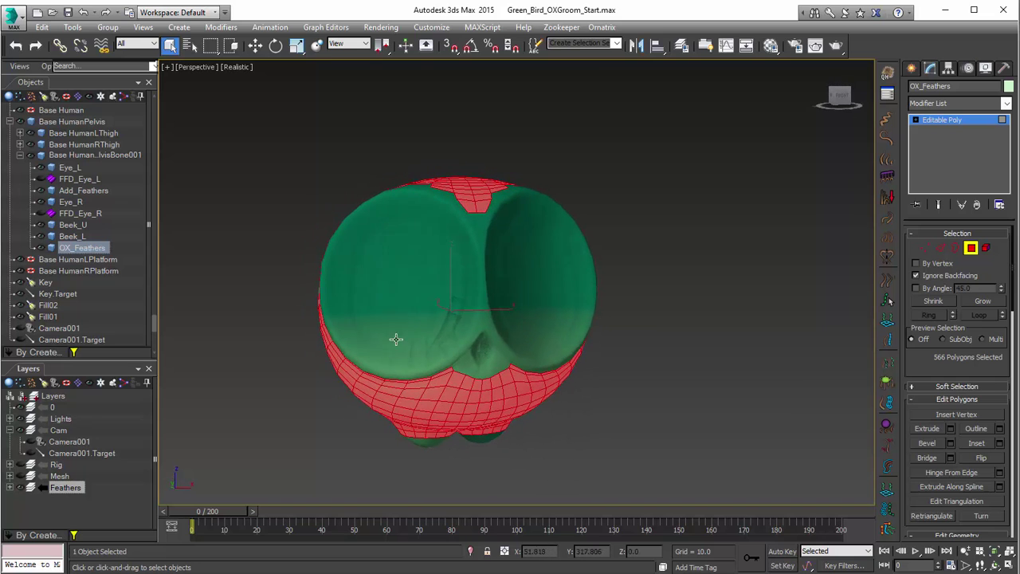
pyautogui.keyDown('alt'); pyautogui.moveTo(444, 338); pyautogui.dragTo(552, 298, button='middle'); pyautogui.keyUp('alt')
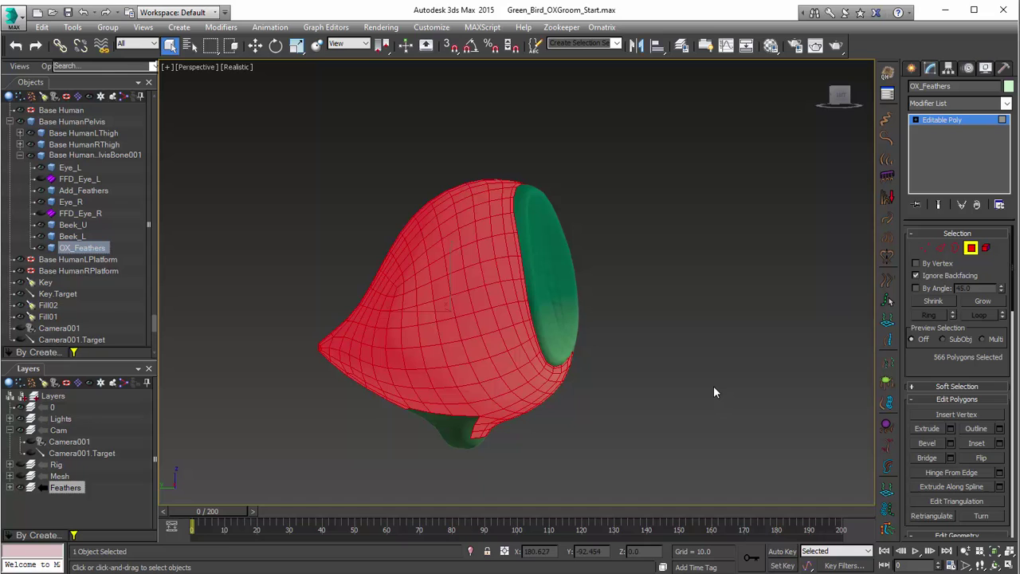
pyautogui.keyDown('alt'); pyautogui.moveTo(581, 367); pyautogui.dragTo(673, 330, button='middle'); pyautogui.keyUp('alt')
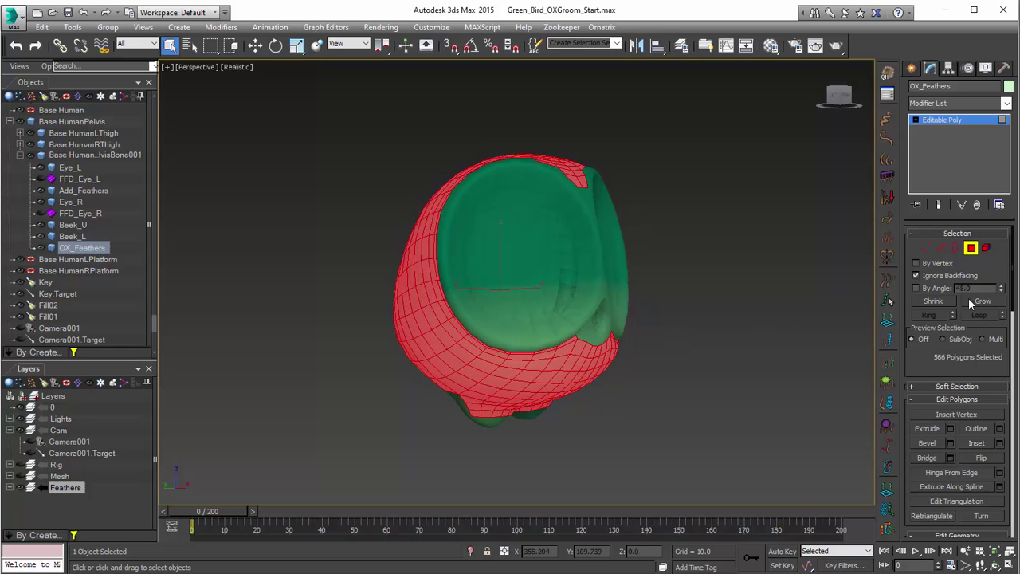
pyautogui.click(642, 289)
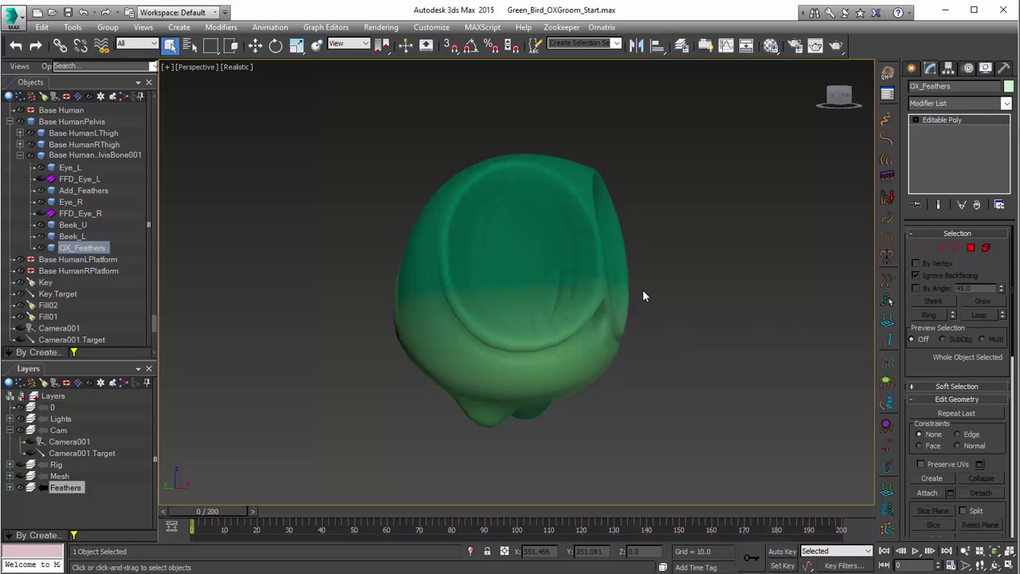
# - Return to object level and apply Ornatrix Quick Hair to the bird body
pyautogui.press('4')
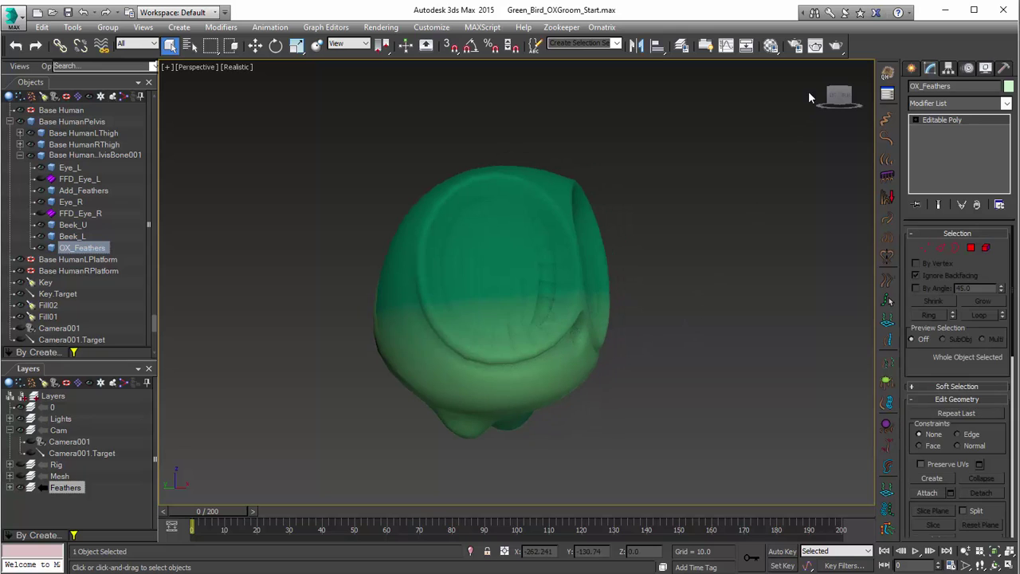
pyautogui.click(887, 74)
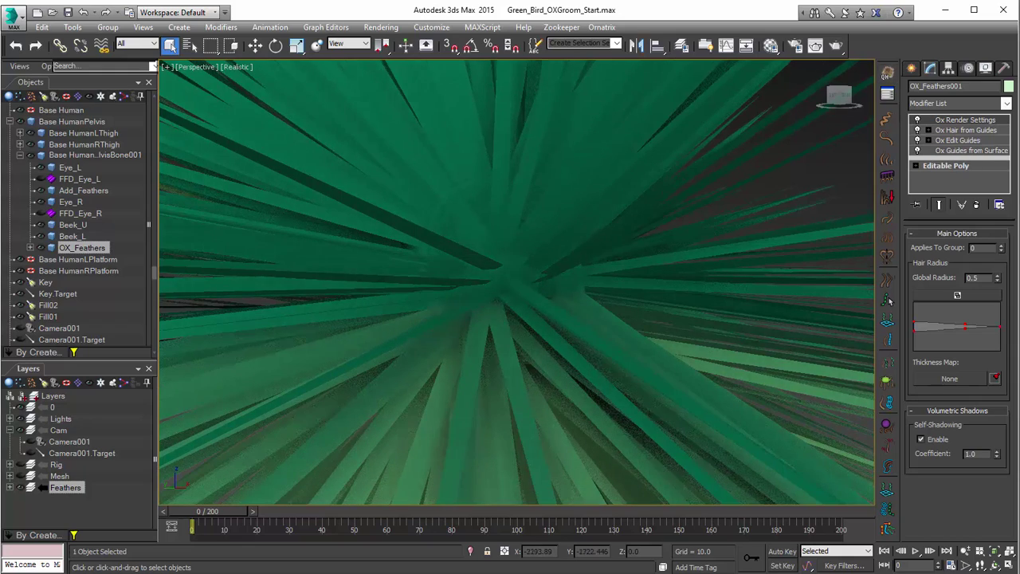
pyautogui.scroll(-5, 581, 266)
pyautogui.scroll(5, 608, 312)
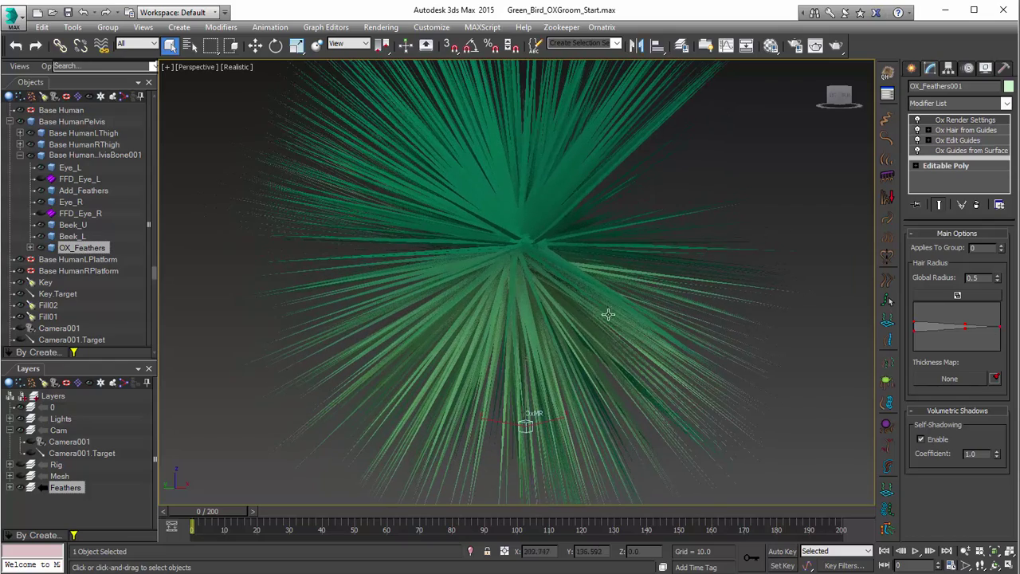
# - Inspect the Guides from Surface, Edit Guides, Hair from Guides and Render Settings modifiers
pyautogui.click(956, 151)
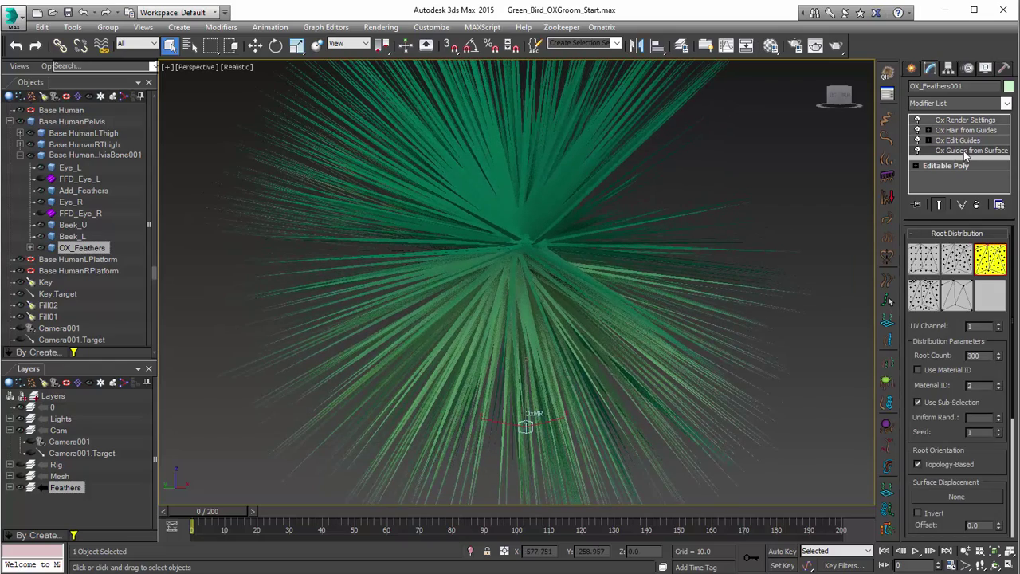
pyautogui.click(961, 139)
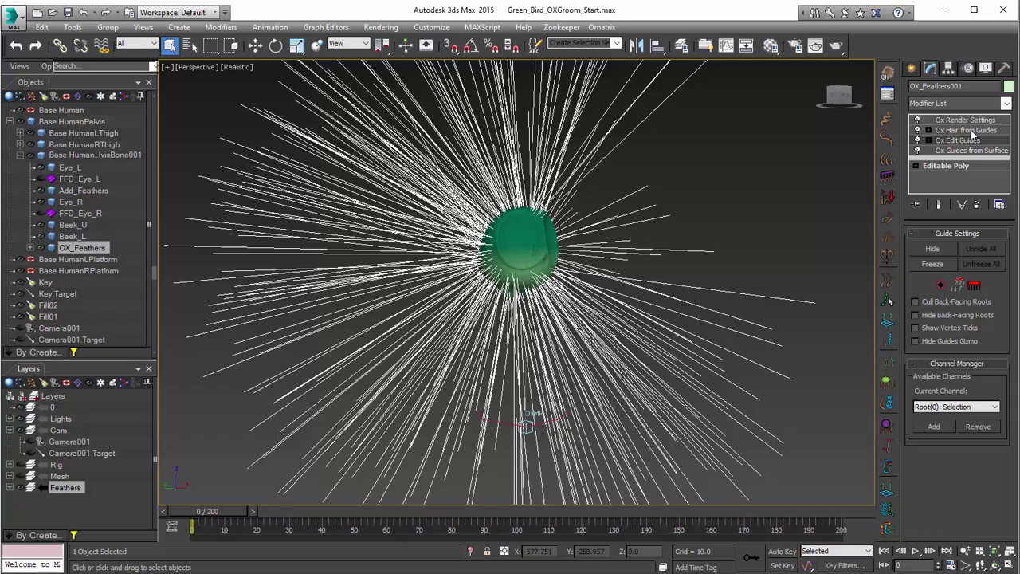
pyautogui.click(968, 130)
pyautogui.click(960, 120)
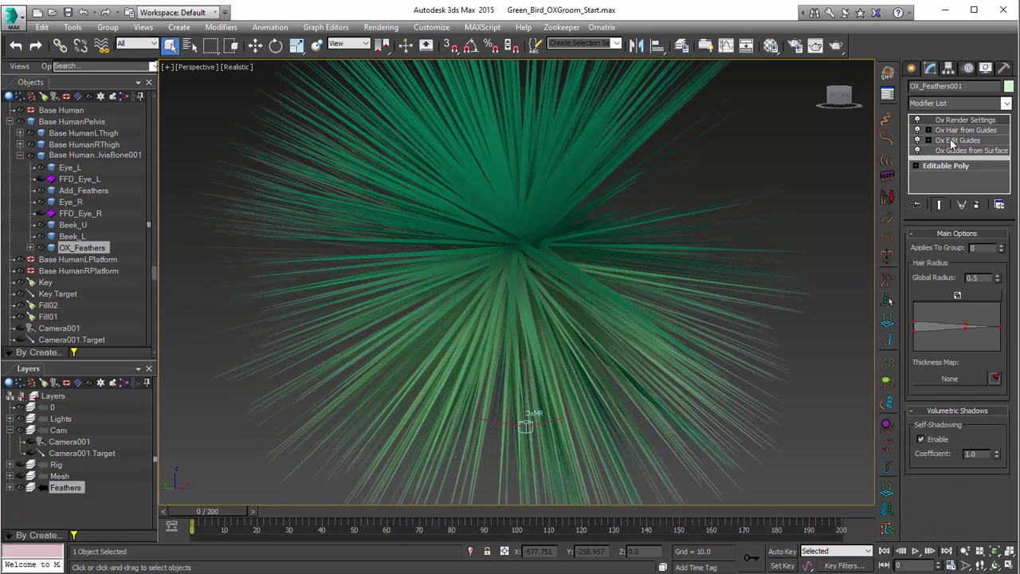
# - Delete Ox Edit Guides from the stack and show only the guides
pyautogui.click(956, 141)
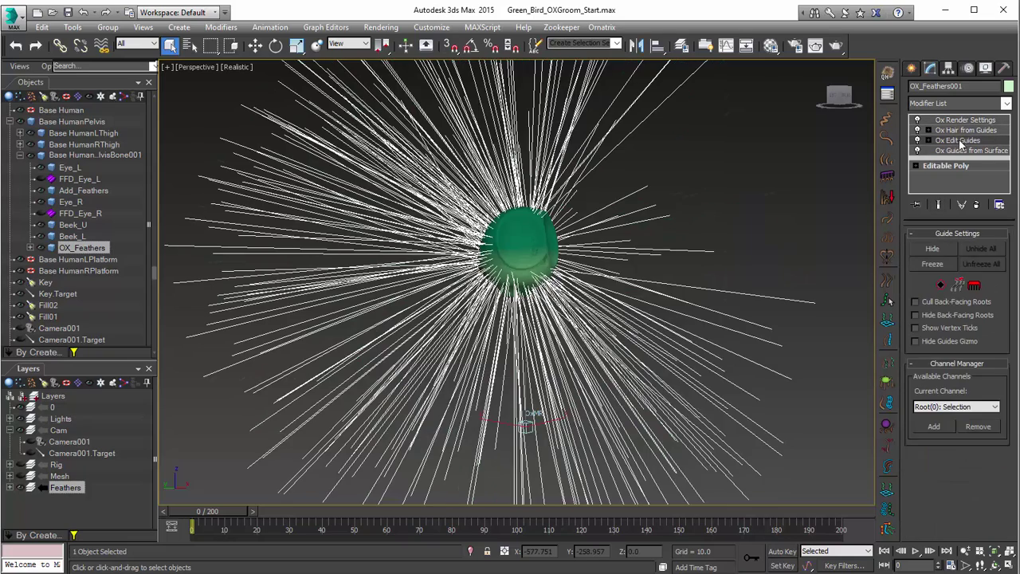
pyautogui.click(976, 205)
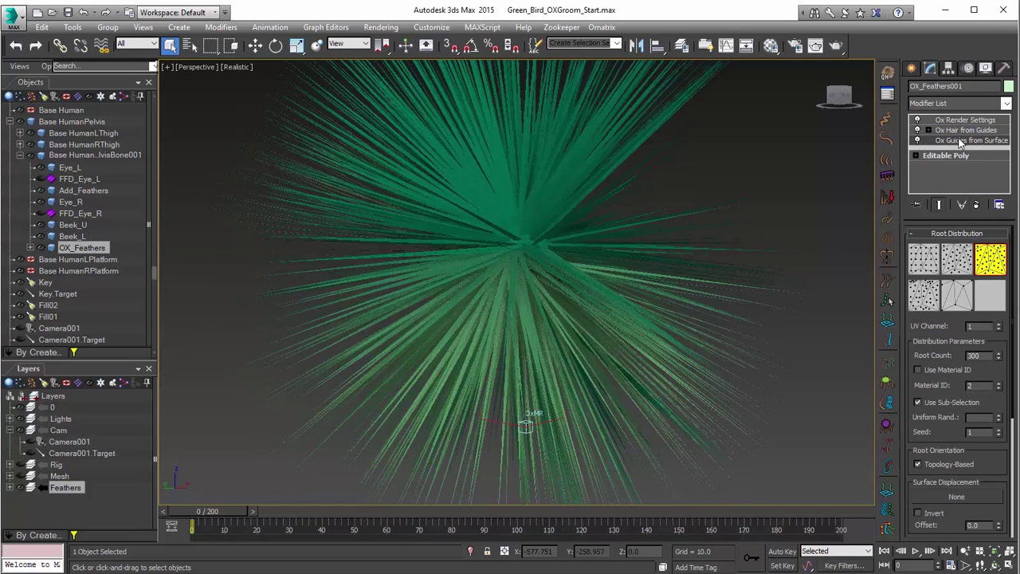
pyautogui.click(938, 204)
# - Keep Use Sub-Selection enabled on Ox Guides from Surface so guides stay on the head
pyautogui.click(938, 205)
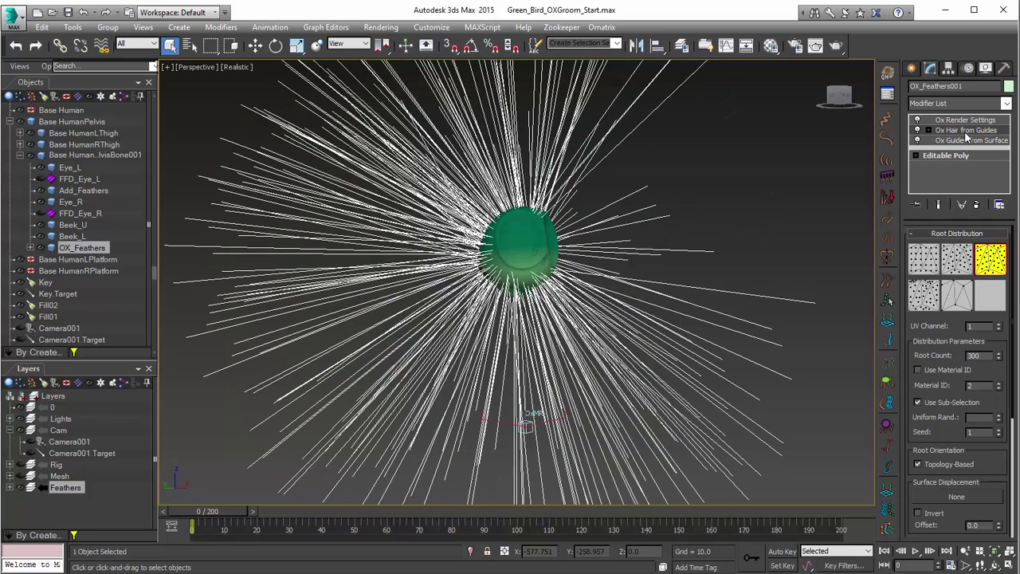
pyautogui.click(956, 142)
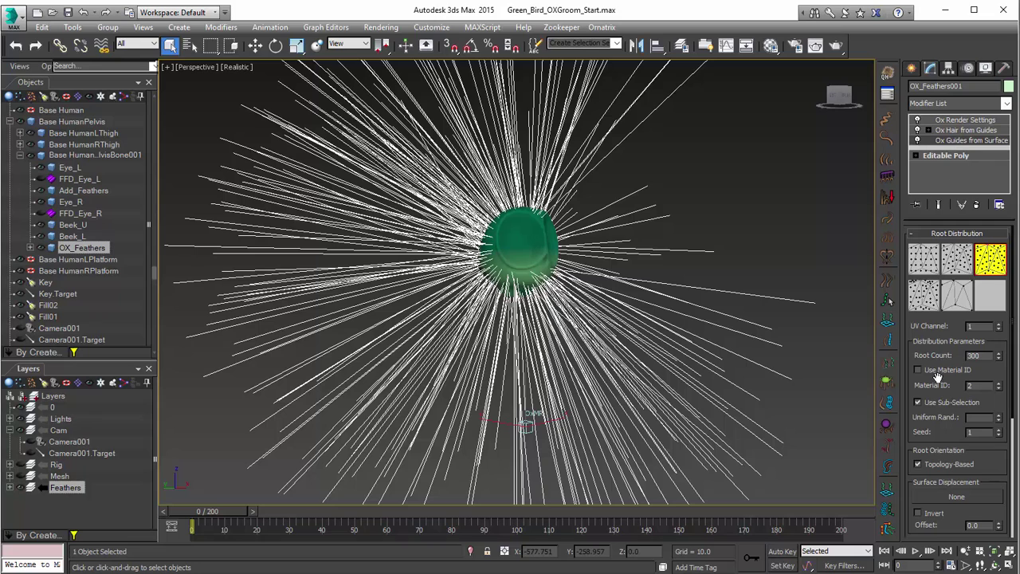
pyautogui.scroll(-1, 956, 379)
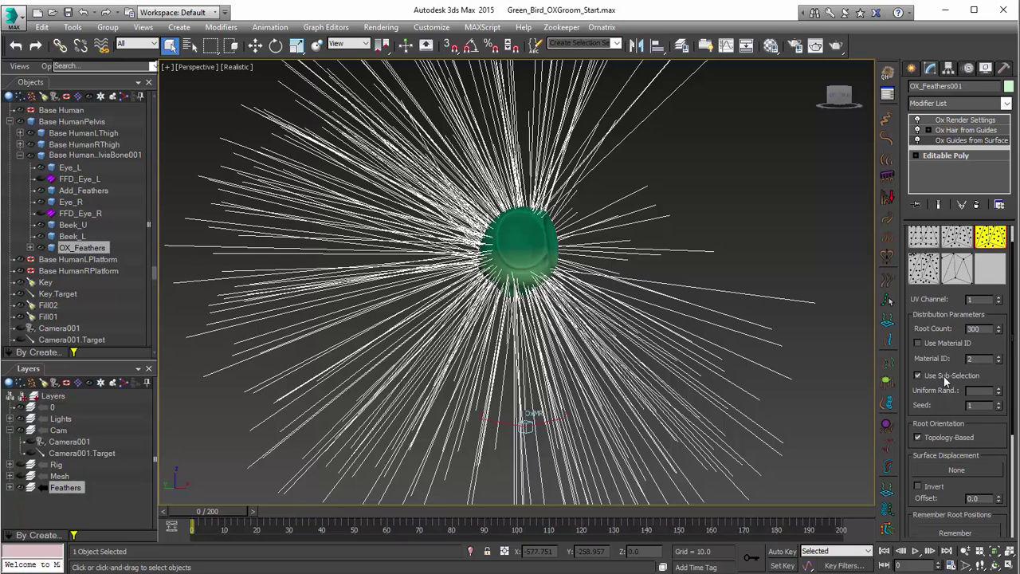
pyautogui.click(943, 376)
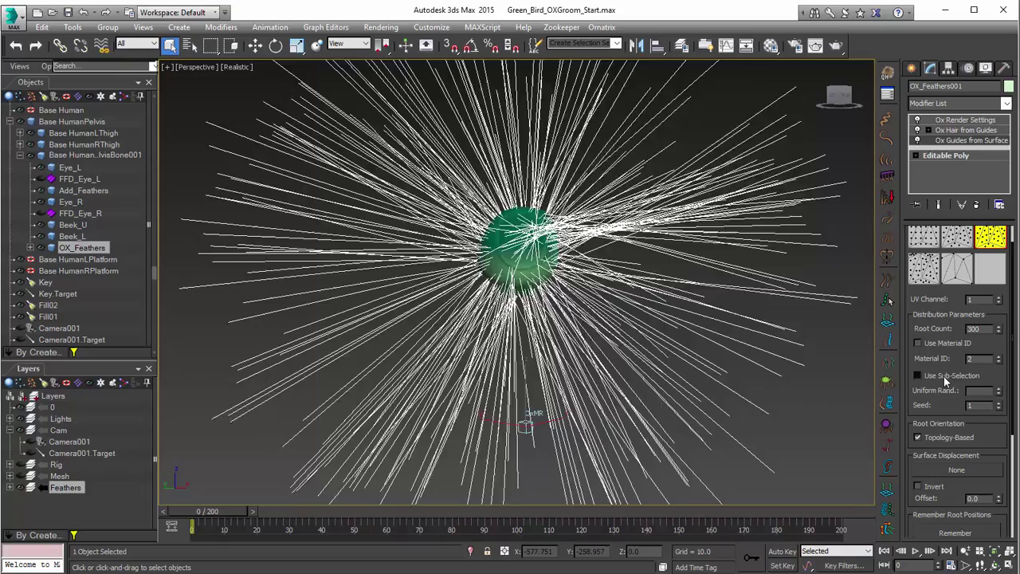
pyautogui.click(943, 376)
pyautogui.keyDown('alt'); pyautogui.moveTo(612, 261); pyautogui.dragTo(654, 260, button='middle'); pyautogui.keyUp('alt')
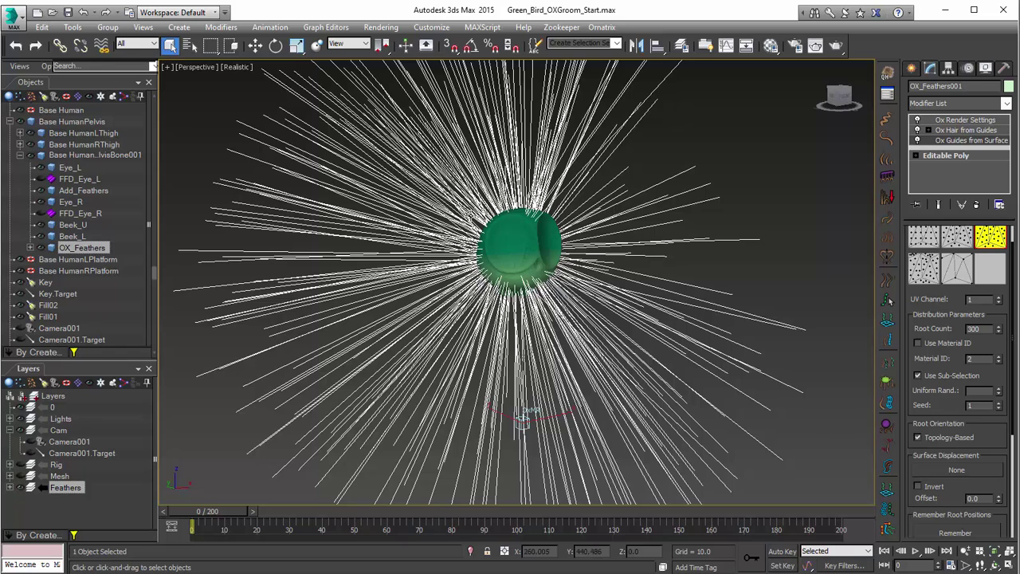
# - Enable Use Sub-Selection on Ox Hair from Guides as well
pyautogui.click(964, 136)
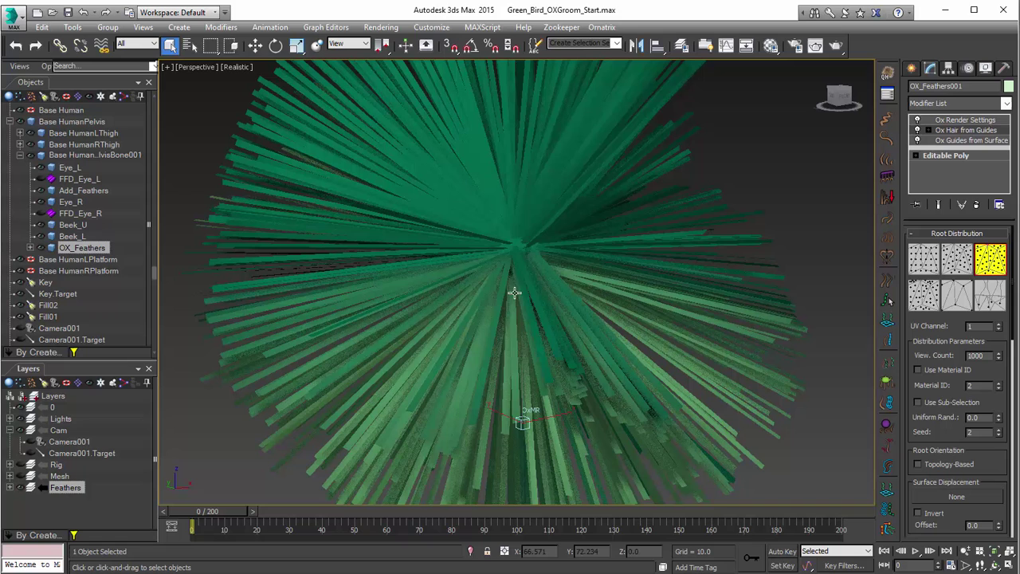
pyautogui.click(930, 402)
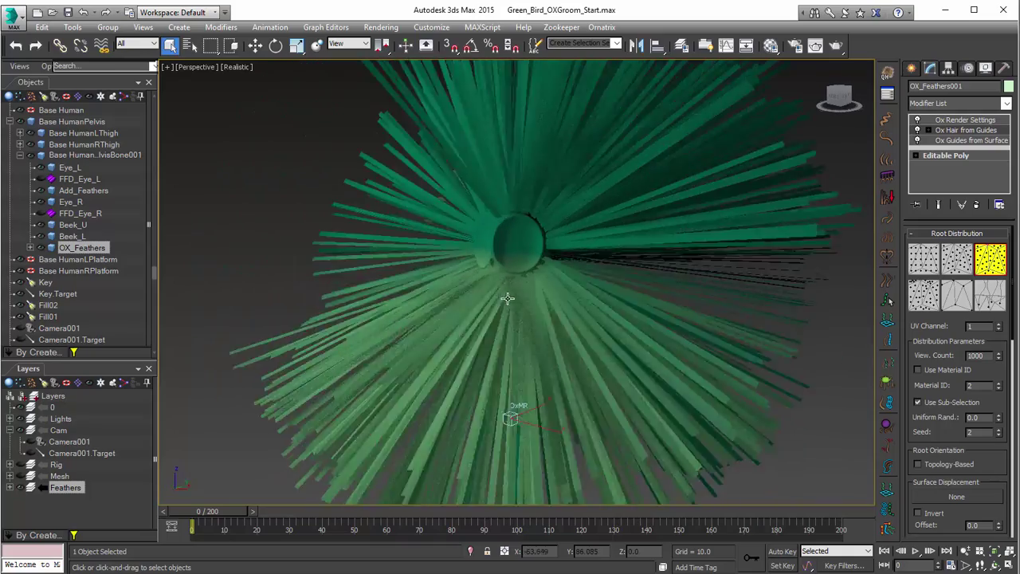
pyautogui.click(975, 143)
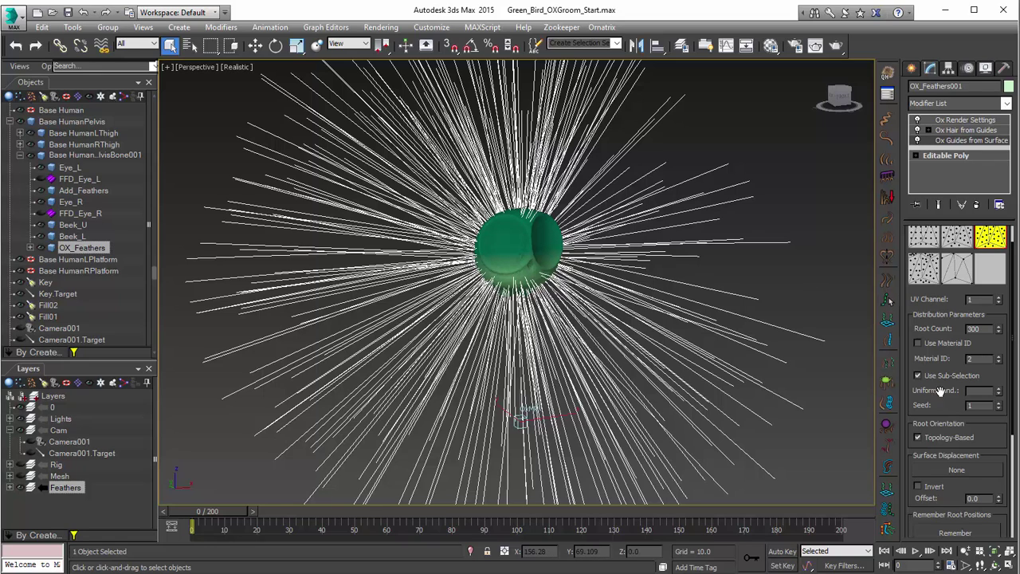
# - Set the Ox Guides from Surface Guide Length to 3.33
pyautogui.scroll(-4, 994, 448)
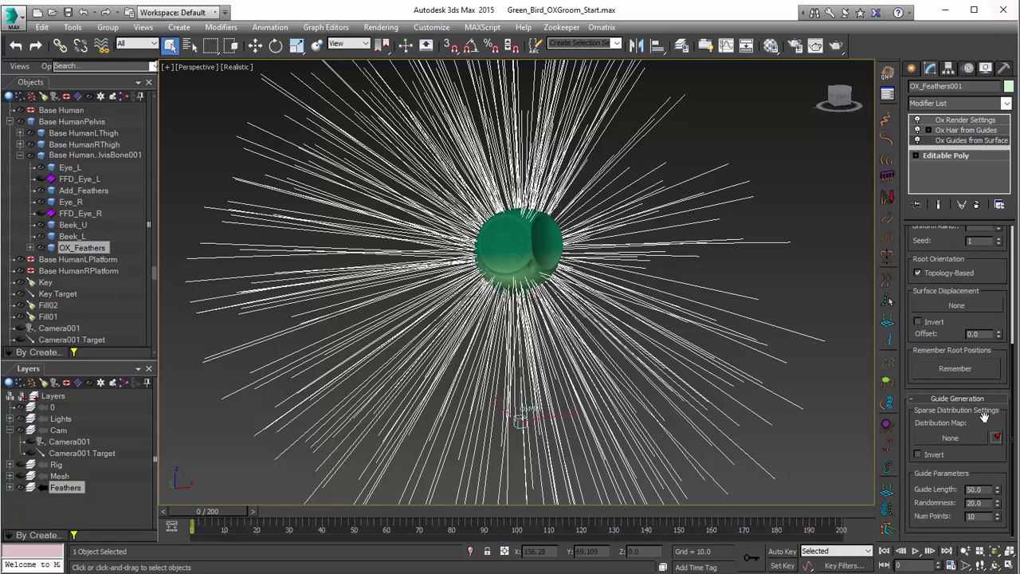
pyautogui.moveTo(981, 489); pyautogui.dragTo(934, 489)
pyautogui.write('5.33')
pyautogui.press('Tab')
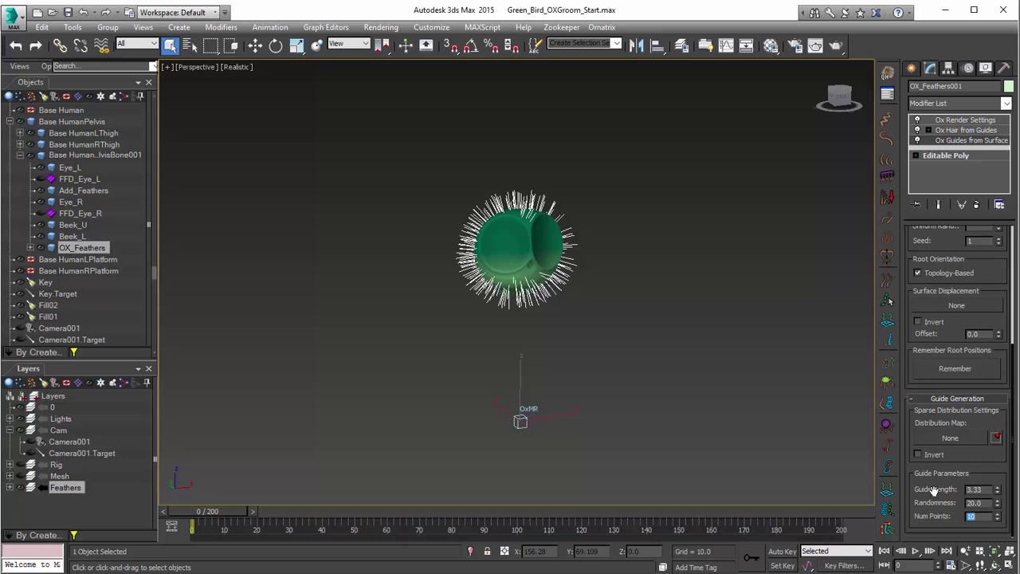
pyautogui.scroll(5, 518, 250)
pyautogui.scroll(-2, 537, 221)
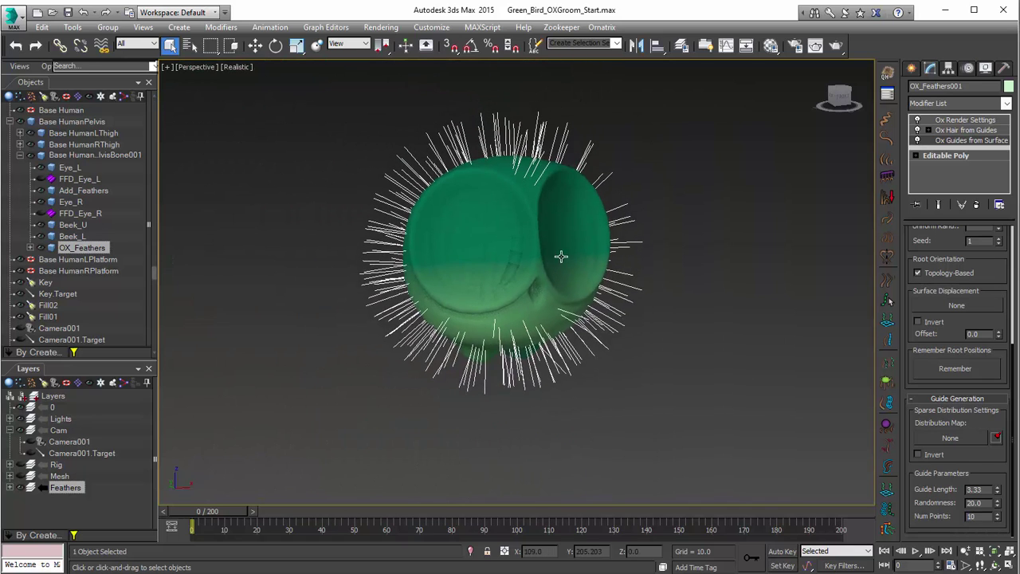
pyautogui.scroll(2, 566, 260)
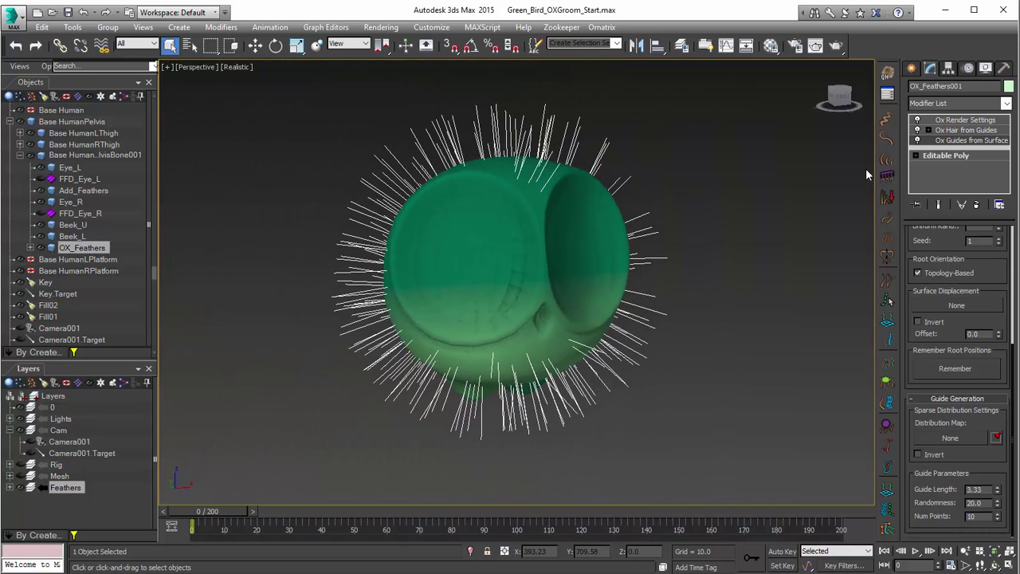
pyautogui.scroll(6, 978, 279)
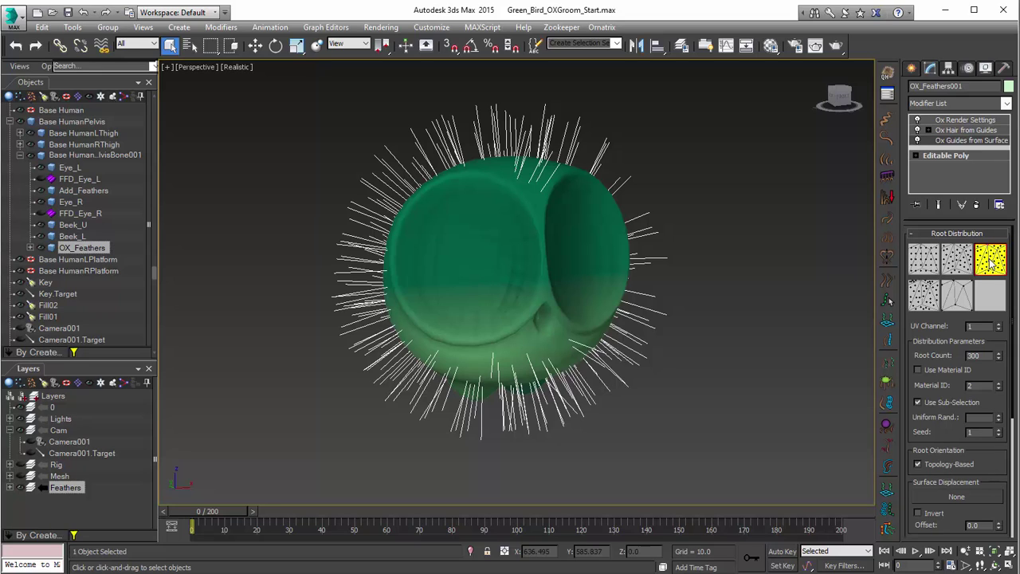
# - Switch the guide root distribution to Uniform and orbit to check the head coverage
pyautogui.click(925, 266)
pyautogui.keyDown('alt'); pyautogui.moveTo(542, 151); pyautogui.dragTo(470, 148, button='middle'); pyautogui.keyUp('alt')
pyautogui.keyDown('alt'); pyautogui.moveTo(619, 220); pyautogui.dragTo(399, 183, button='middle'); pyautogui.keyUp('alt')
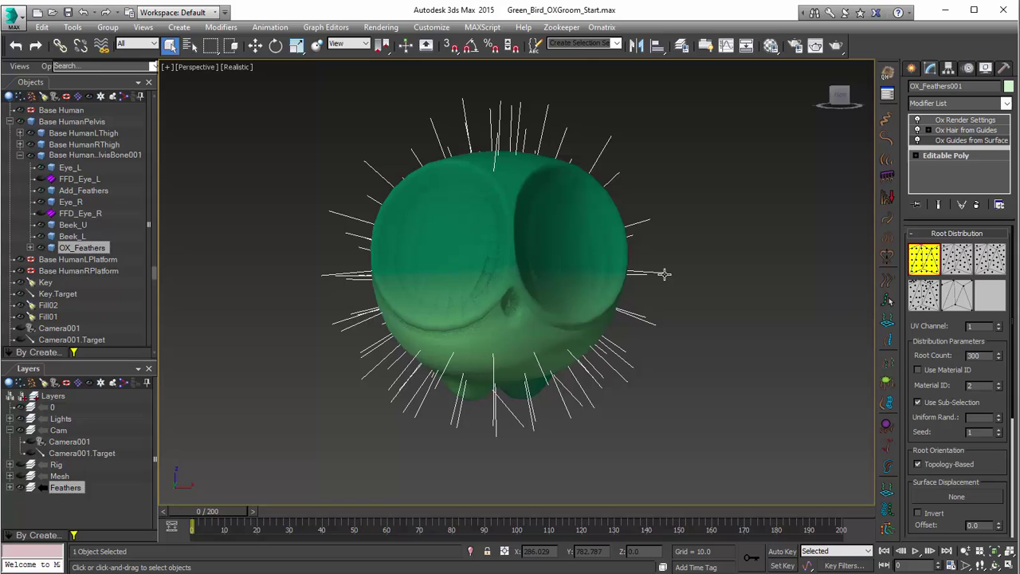
# - Inspect the root count, randomness and points-per-guide values without changing them
pyautogui.doubleClick(975, 355)
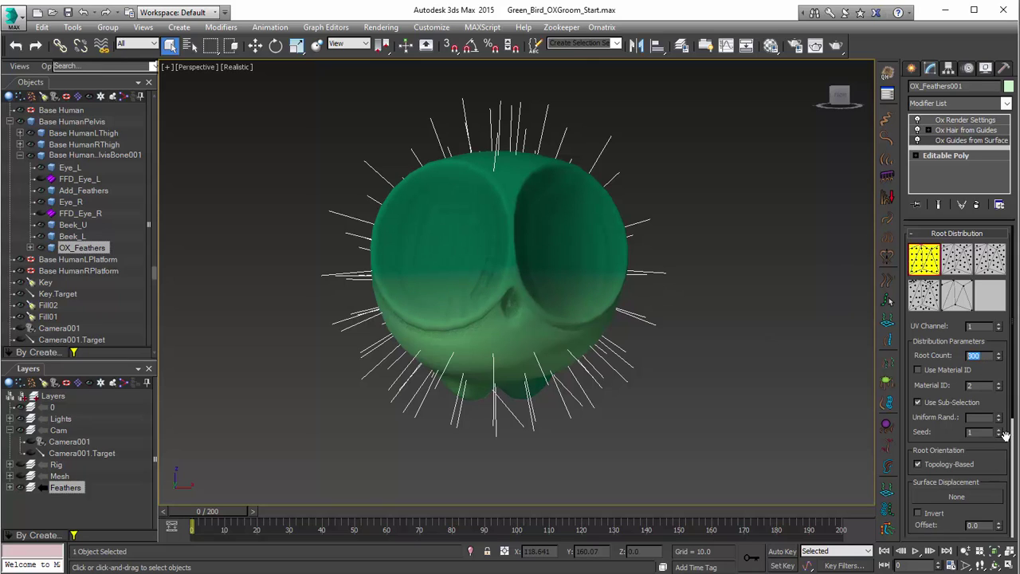
pyautogui.scroll(-5, 996, 454)
pyautogui.moveTo(997, 503); pyautogui.dragTo(997, 495)
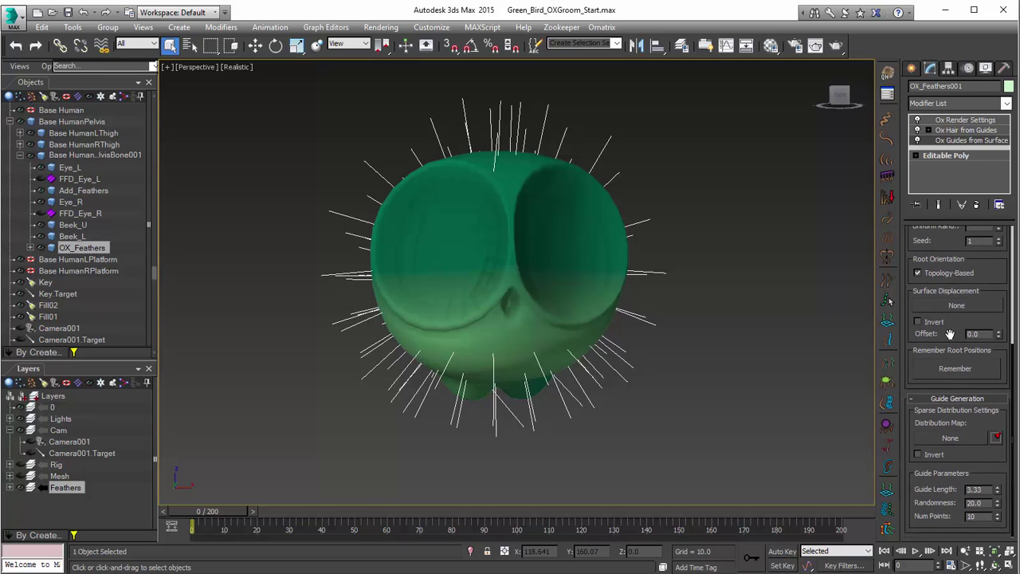
pyautogui.doubleClick(973, 502)
pyautogui.doubleClick(972, 515)
pyautogui.press('Return')
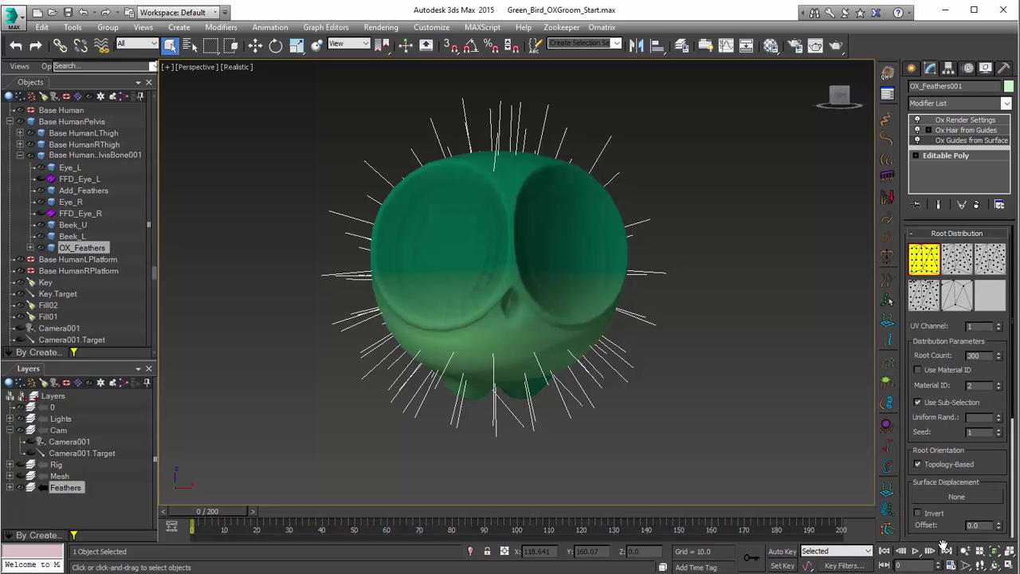
pyautogui.scroll(5, 948, 356)
# - Set Ox Hair from Guides root distribution to Uniform, comparing via undo, and check from the side
pyautogui.click(954, 132)
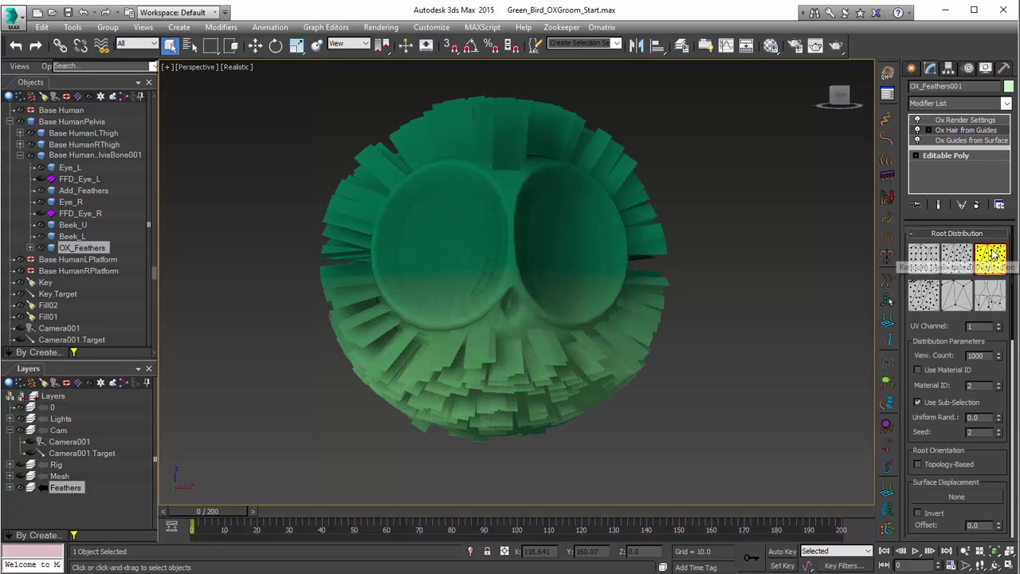
pyautogui.click(922, 259)
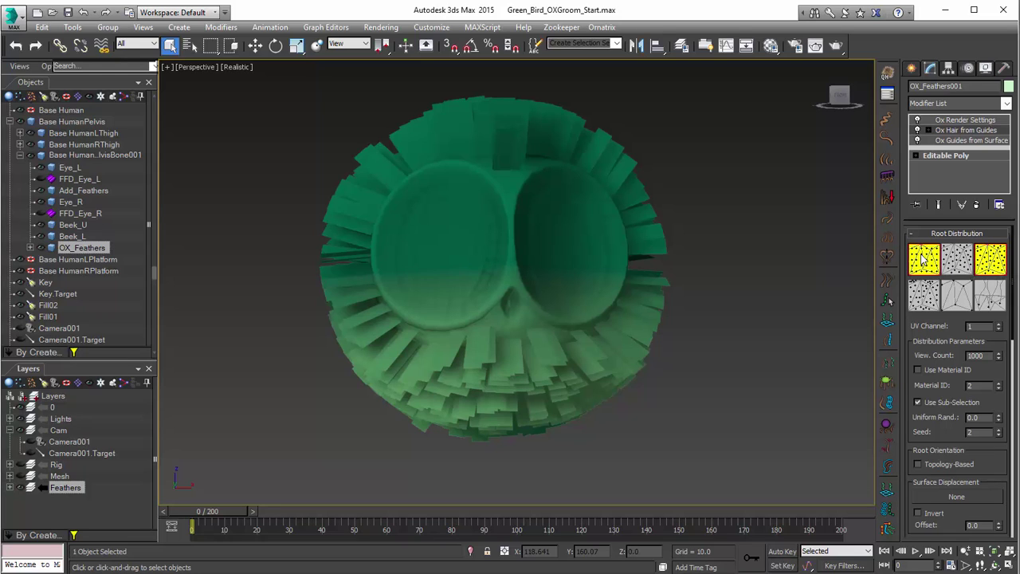
pyautogui.hotkey('ctrl', 'z')
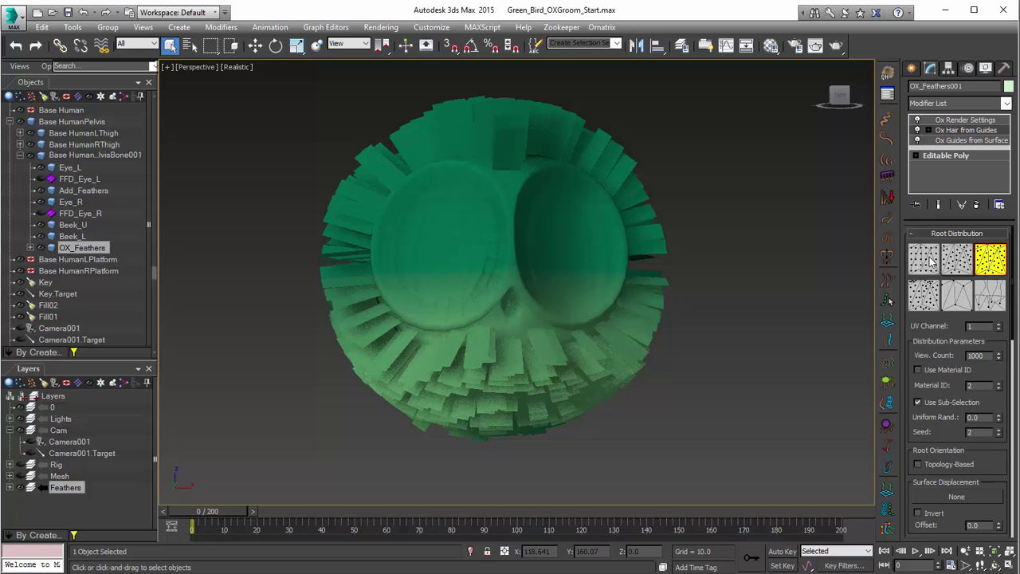
pyautogui.click(924, 260)
pyautogui.keyDown('alt'); pyautogui.moveTo(521, 296); pyautogui.dragTo(547, 305, button='middle'); pyautogui.keyUp('alt')
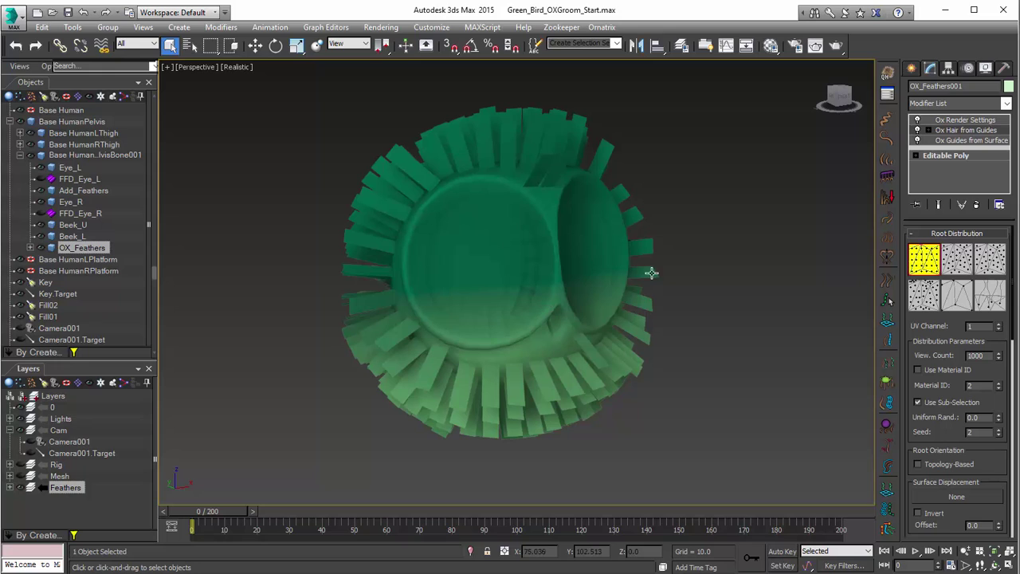
pyautogui.scroll(-10, 1002, 476)
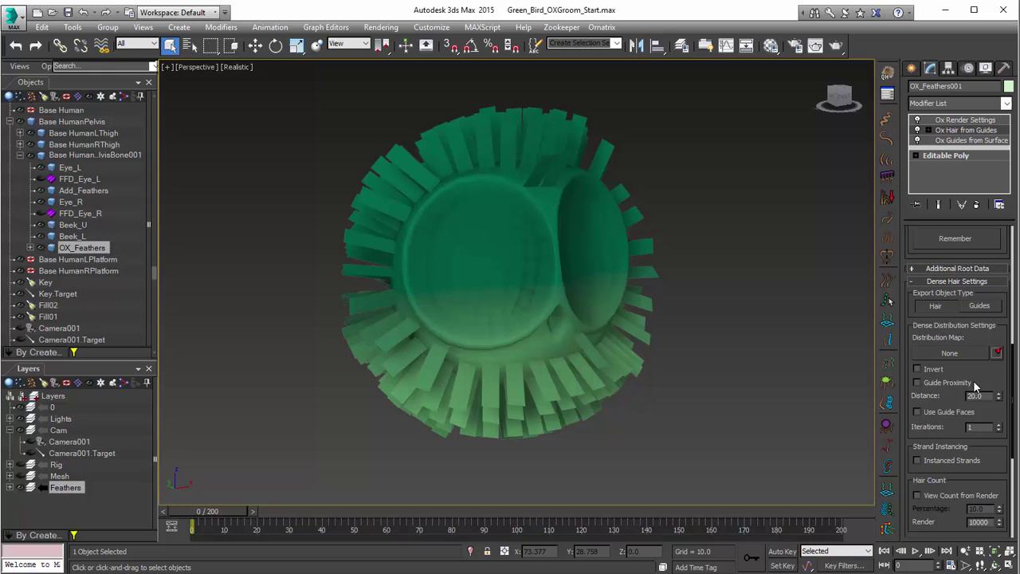
pyautogui.scroll(-5, 1003, 378)
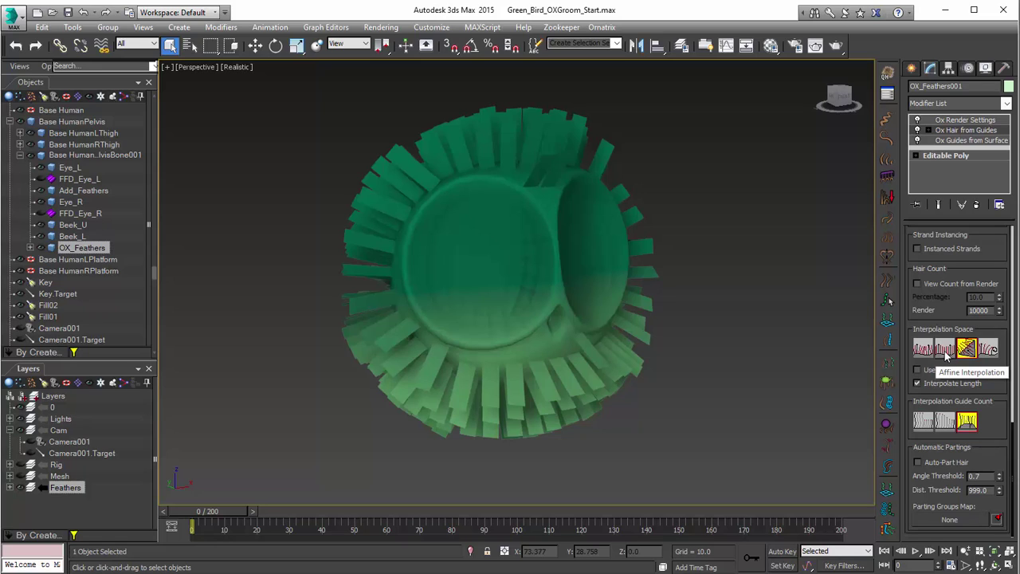
# - Try the Interpolation Space options, settling on Affine interpolation for the feathers
pyautogui.click(946, 356)
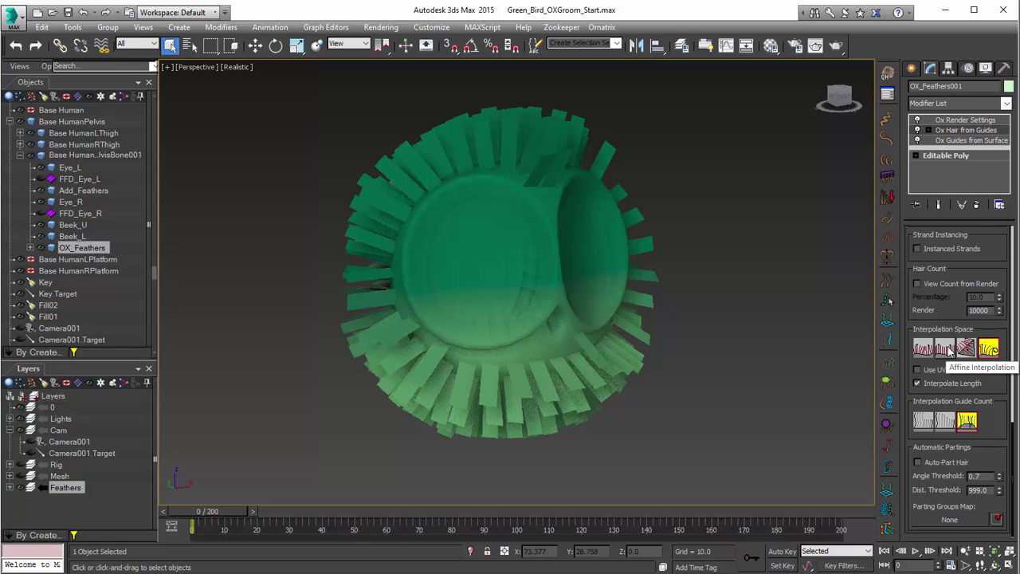
pyautogui.click(946, 350)
pyautogui.keyDown('alt'); pyautogui.moveTo(690, 353); pyautogui.dragTo(550, 347, button='middle'); pyautogui.keyUp('alt')
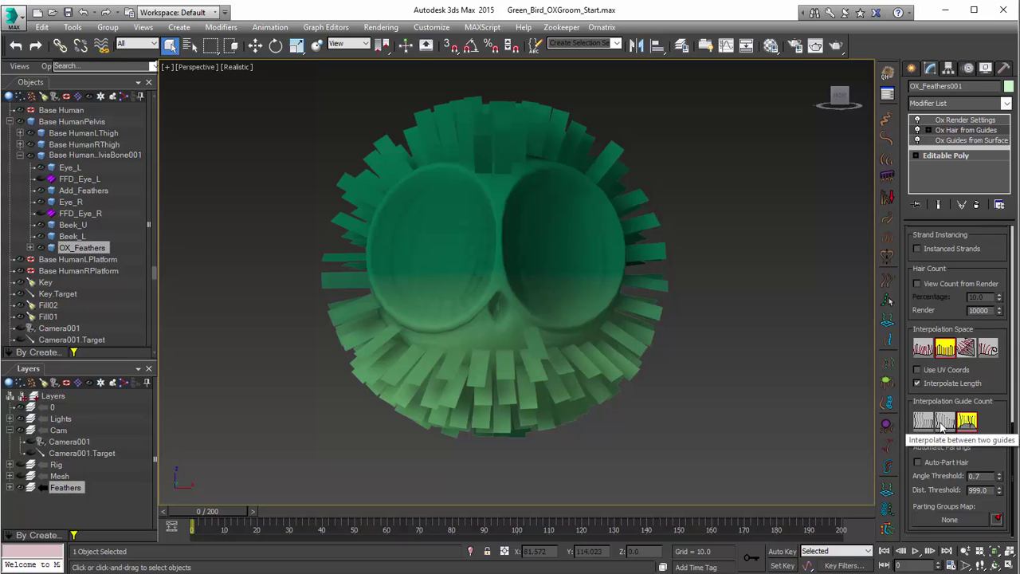
# - Set Interpolation Guide Count to interpolate between two guides, keeping Affine interpolation
pyautogui.click(945, 421)
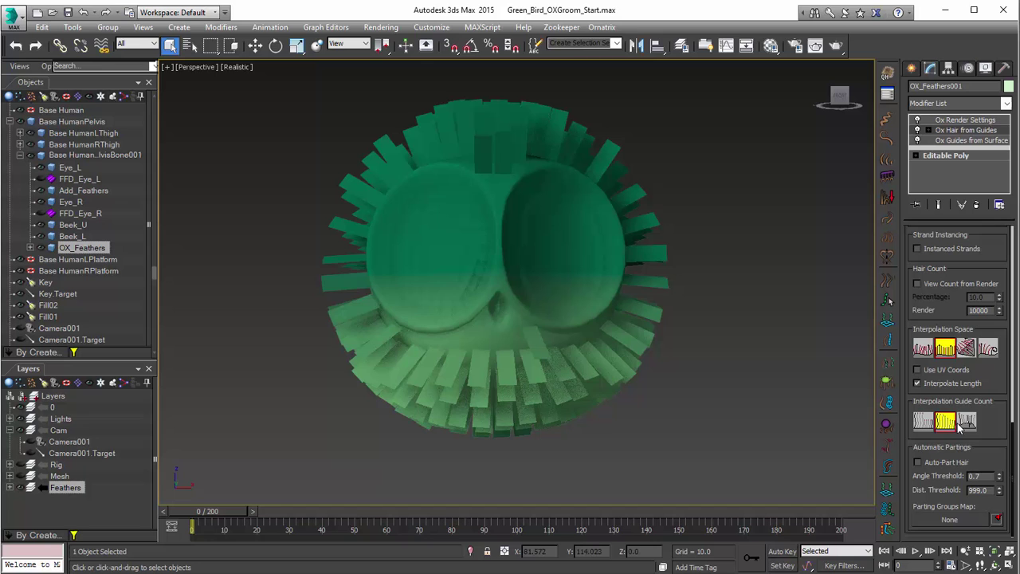
pyautogui.click(962, 423)
pyautogui.click(946, 424)
pyautogui.keyDown('alt'); pyautogui.moveTo(518, 373); pyautogui.dragTo(607, 380, button='middle'); pyautogui.keyUp('alt')
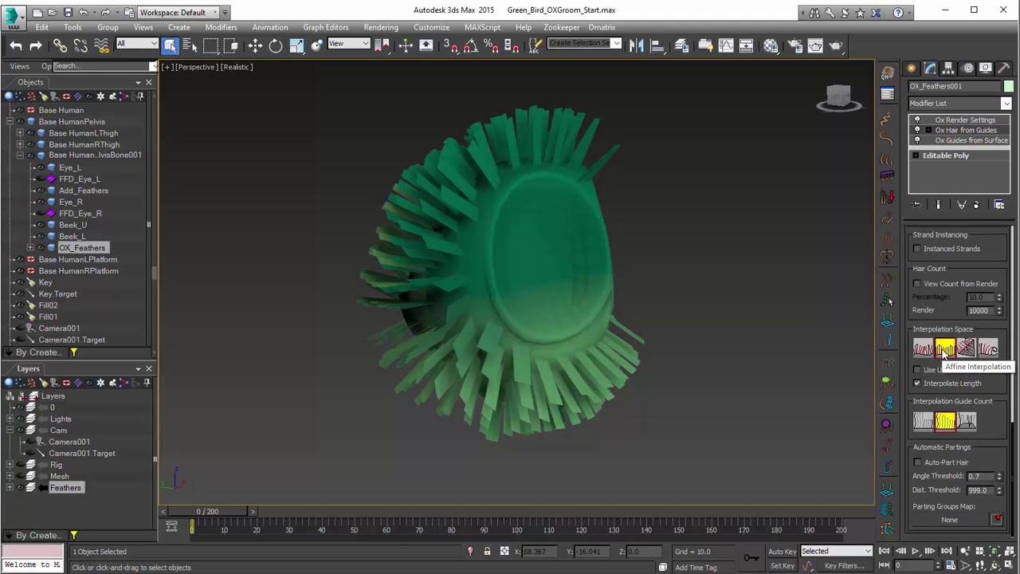
pyautogui.click(988, 349)
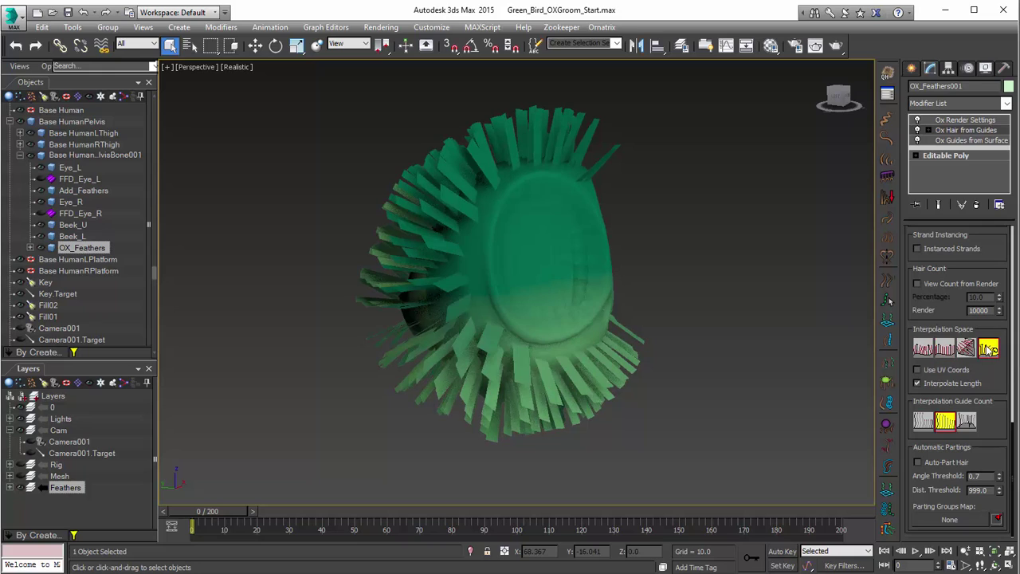
pyautogui.click(946, 351)
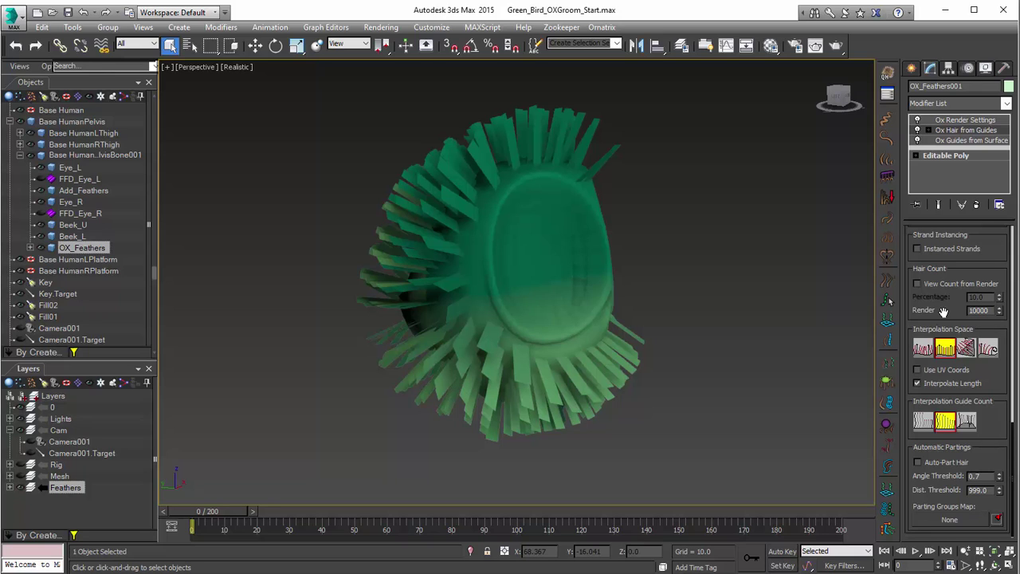
# - Set the feathers' viewport hair count to 2000
pyautogui.scroll(6, 942, 310)
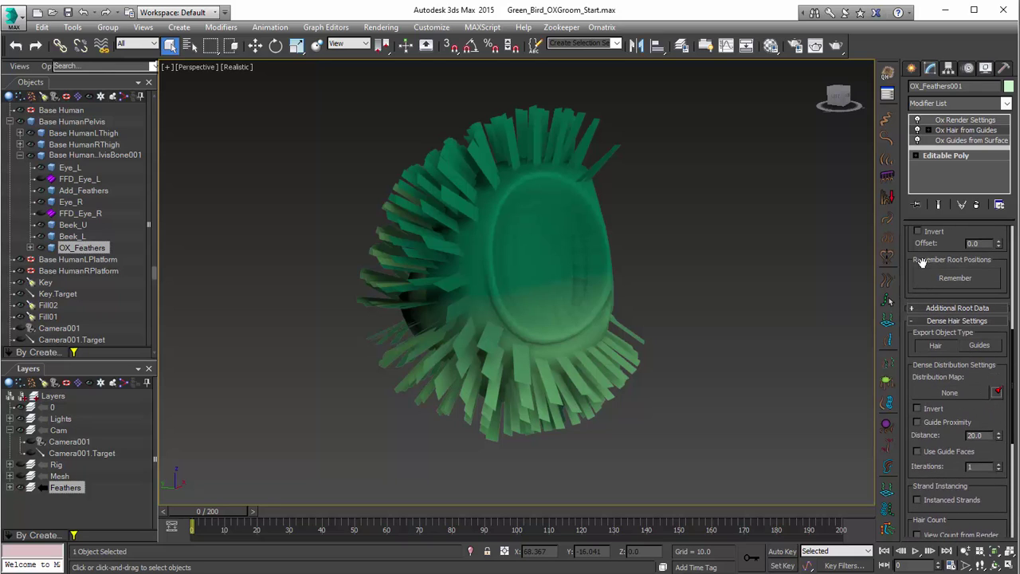
pyautogui.scroll(5, 917, 329)
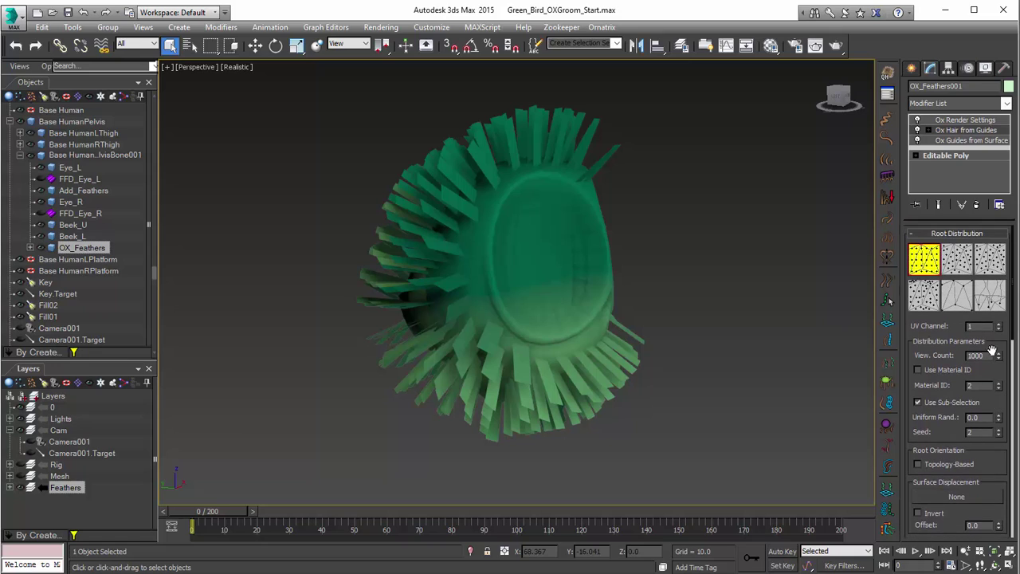
pyautogui.moveTo(992, 356); pyautogui.dragTo(918, 356)
pyautogui.write('2000')
pyautogui.press('Return')
pyautogui.keyDown('alt'); pyautogui.moveTo(809, 295); pyautogui.dragTo(613, 310, button='middle'); pyautogui.keyUp('alt')
pyautogui.doubleClick(978, 356)
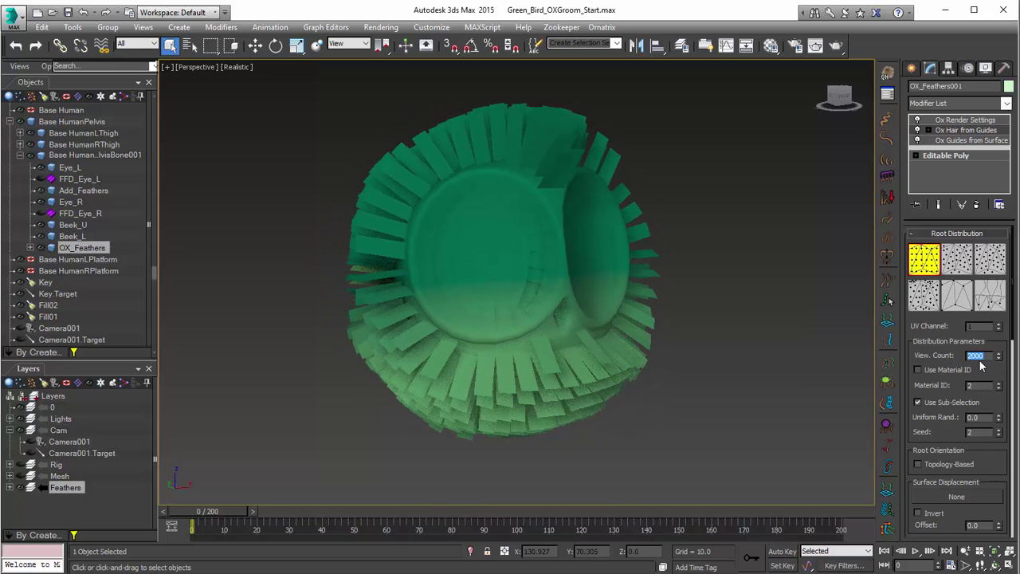
# - Lower the feathers' Render hair count from 10000 to 2000
pyautogui.scroll(-10, 928, 354)
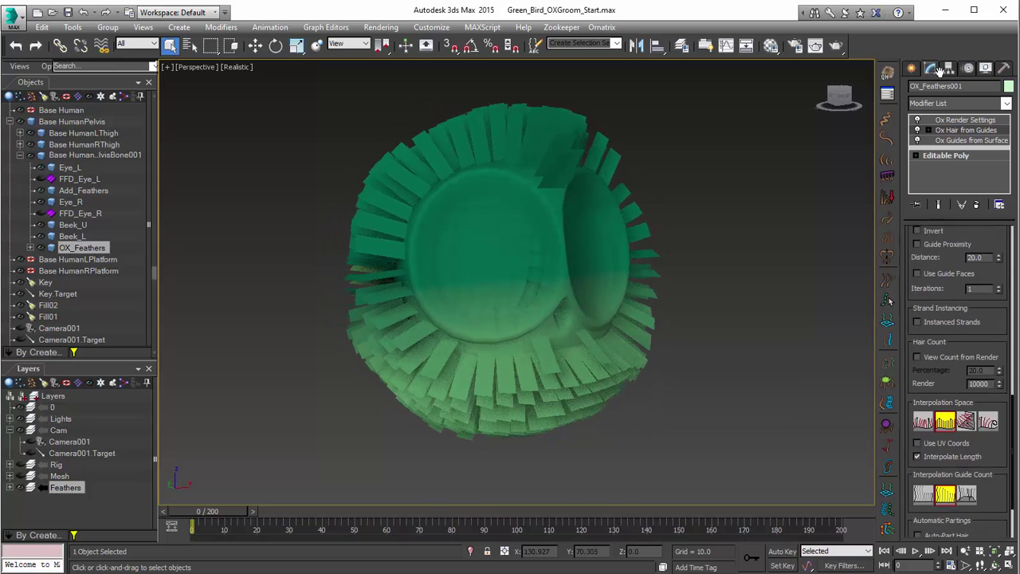
pyautogui.click(988, 369)
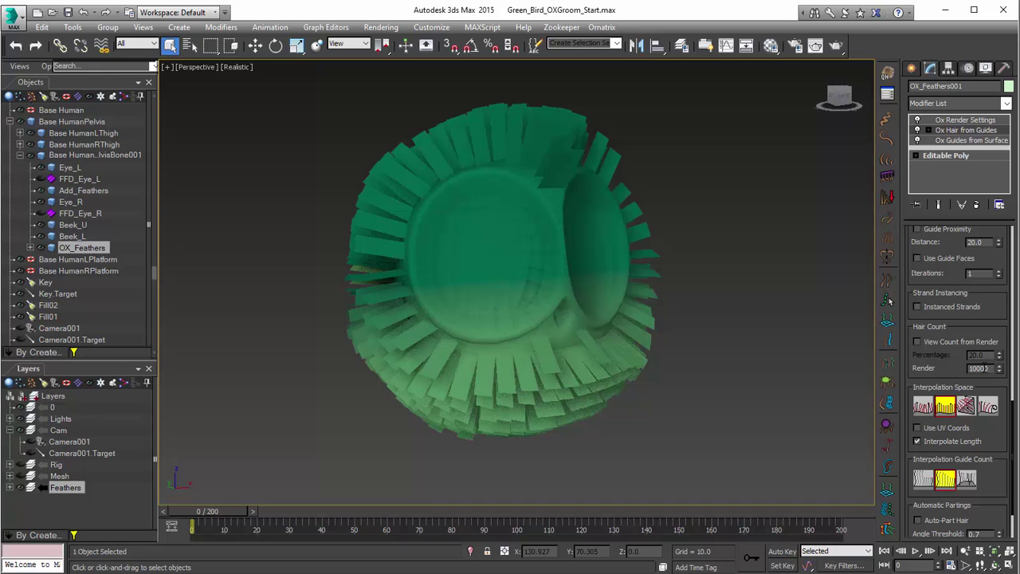
pyautogui.write('2')
pyautogui.scroll(5, 953, 274)
pyautogui.scroll(4, 948, 357)
pyautogui.scroll(2, 940, 310)
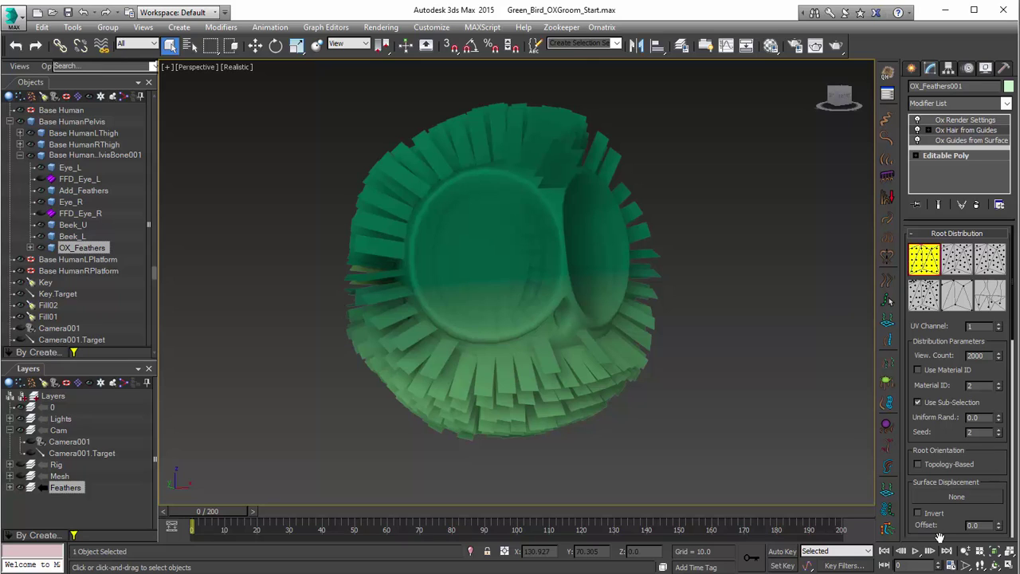
# - Select Ox Render Settings and switch the viewport to Consistent Colors shading
pyautogui.click(965, 121)
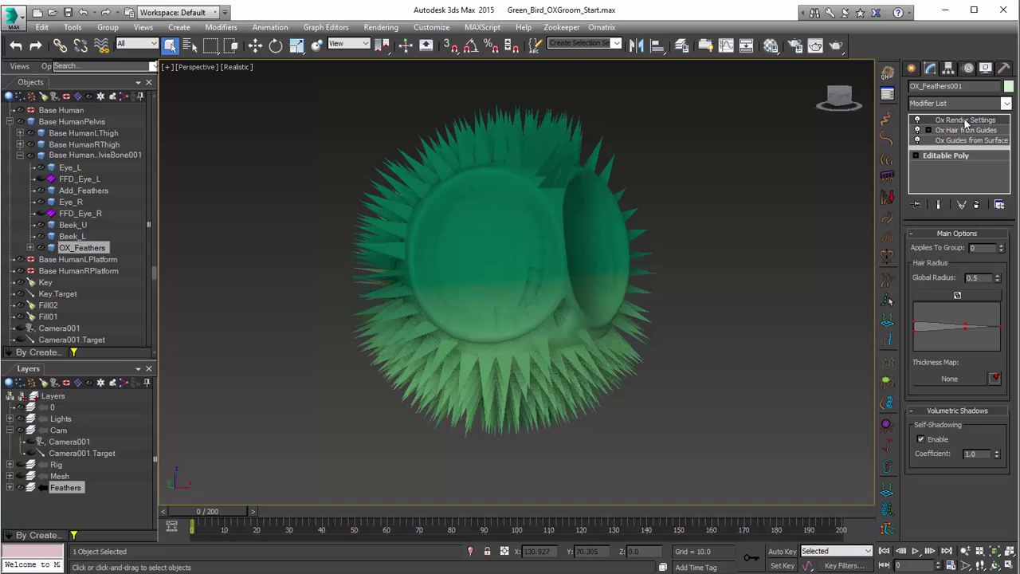
pyautogui.keyDown('alt'); pyautogui.moveTo(592, 297); pyautogui.dragTo(684, 289, button='middle'); pyautogui.keyUp('alt')
pyautogui.click(237, 67)
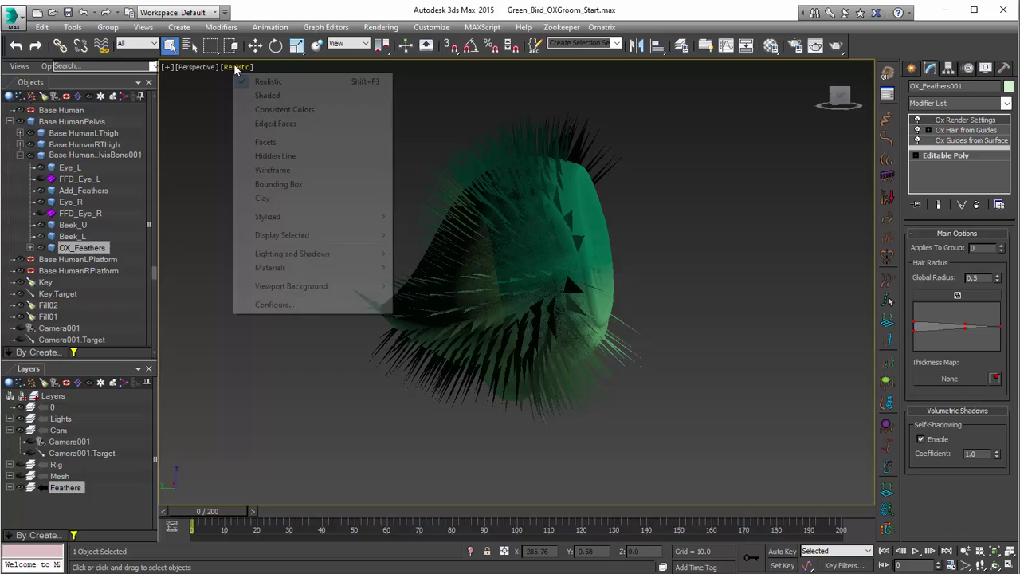
pyautogui.click(277, 110)
pyautogui.keyDown('alt'); pyautogui.moveTo(485, 219); pyautogui.dragTo(485, 297, button='middle'); pyautogui.keyUp('alt')
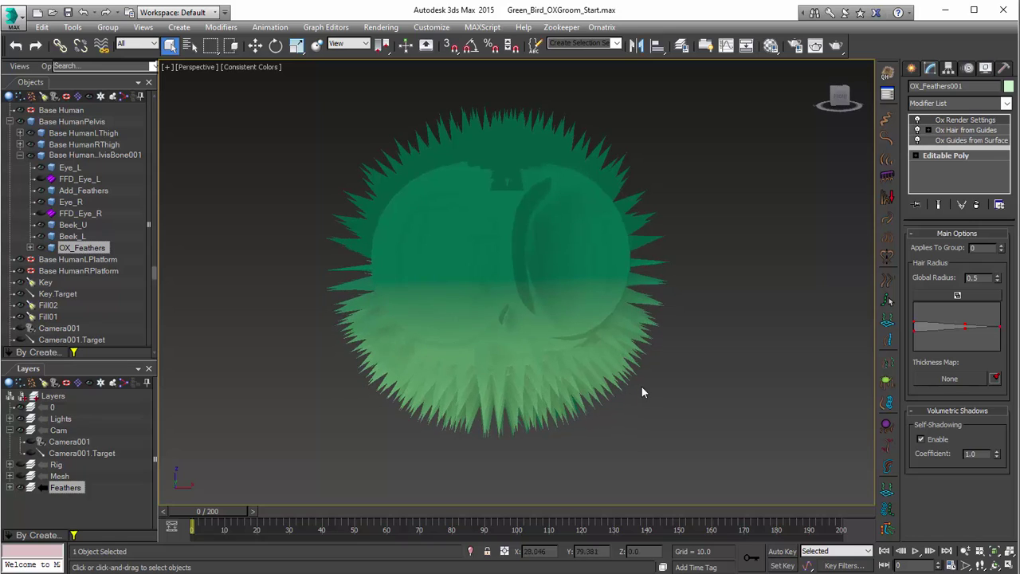
# - In the Strand Thickness Editor, add curve points to thin the roots and widen the middle and tips
pyautogui.click(957, 296)
pyautogui.moveTo(453, 334); pyautogui.dragTo(704, 270)
pyautogui.click(662, 306)
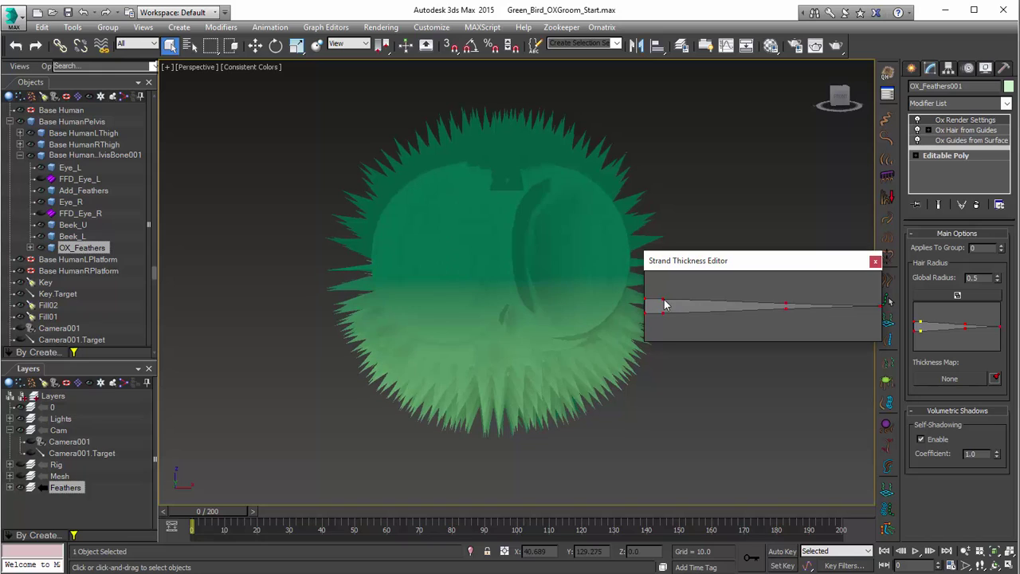
pyautogui.moveTo(662, 306); pyautogui.dragTo(664, 307)
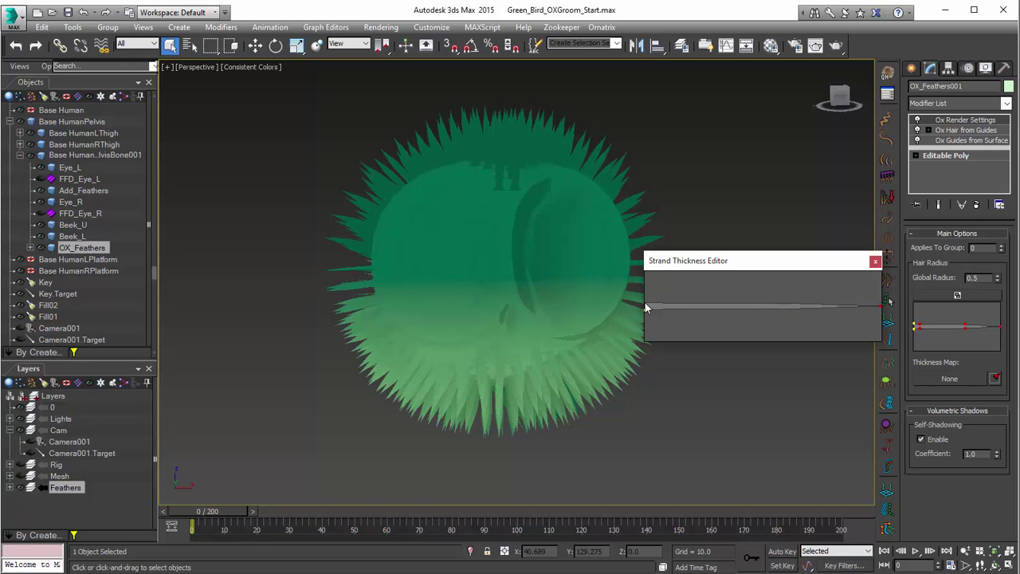
pyautogui.moveTo(691, 306); pyautogui.dragTo(692, 292)
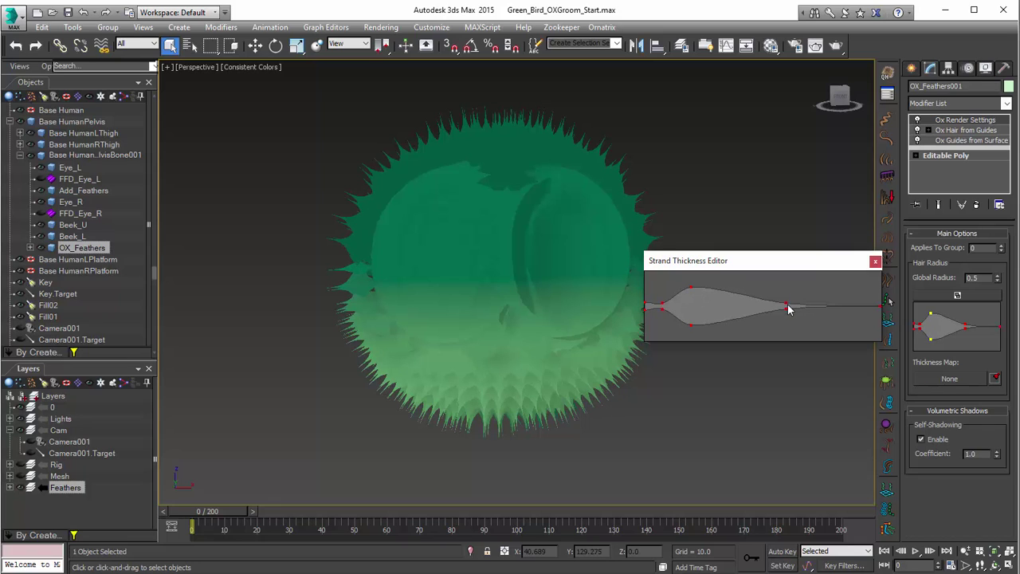
pyautogui.moveTo(787, 307); pyautogui.dragTo(814, 286)
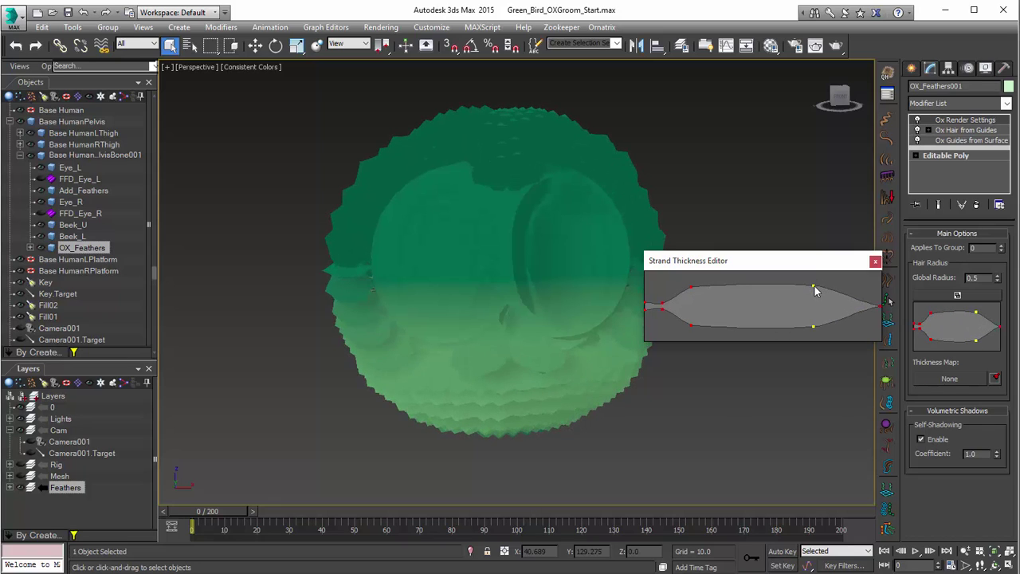
pyautogui.click(251, 68)
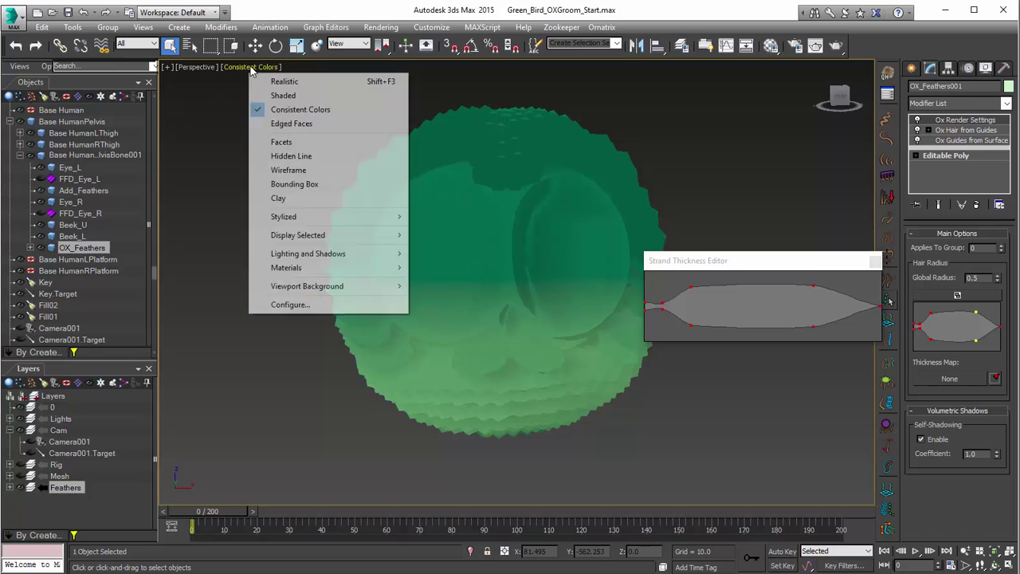
# - Switch the viewport back to Realistic and set Global Radius to 0.3
pyautogui.click(272, 83)
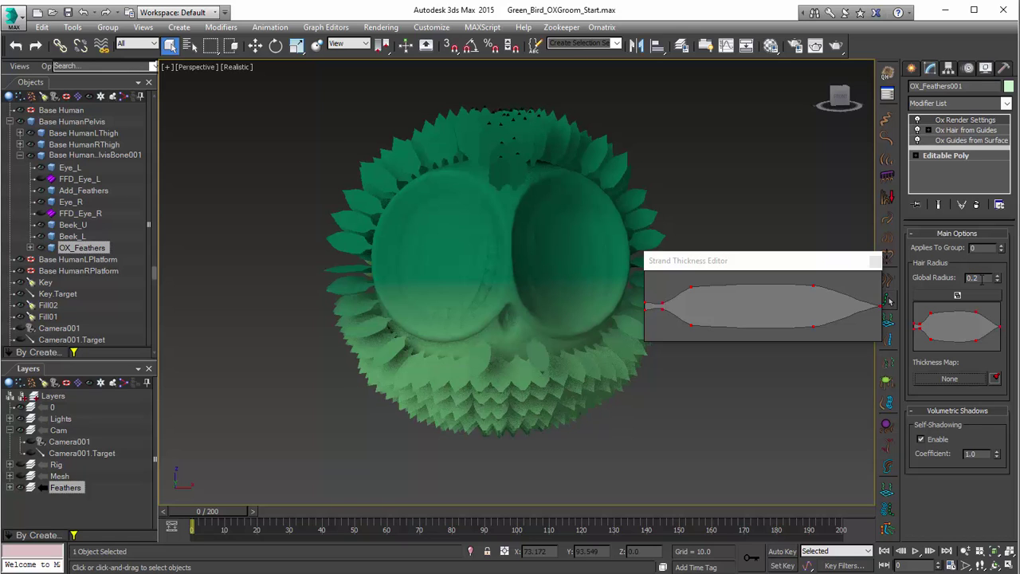
pyautogui.write('0.3')
pyautogui.press('Return')
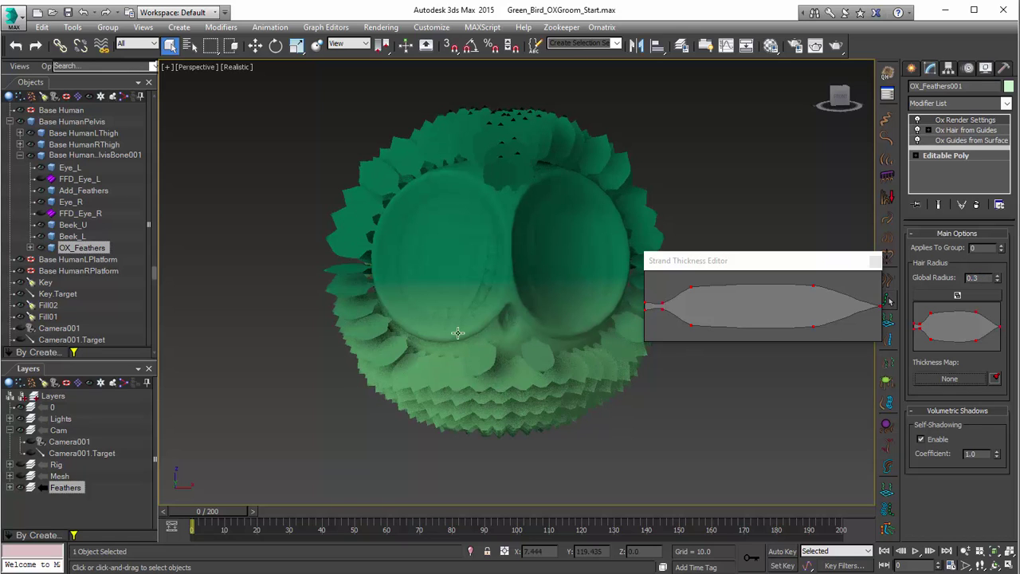
pyautogui.keyDown('alt'); pyautogui.moveTo(446, 351); pyautogui.dragTo(463, 364, button='middle'); pyautogui.keyUp('alt')
# - Enlarge the Strand Thickness Editor, delete the middle curve point, then close the editor
pyautogui.moveTo(783, 263); pyautogui.dragTo(637, 198)
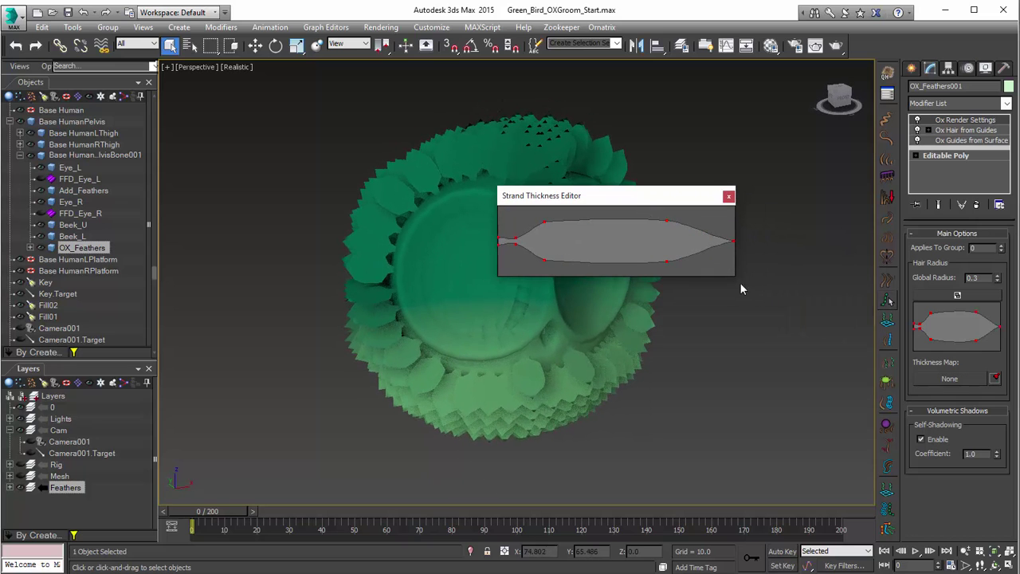
pyautogui.moveTo(732, 279); pyautogui.dragTo(929, 375)
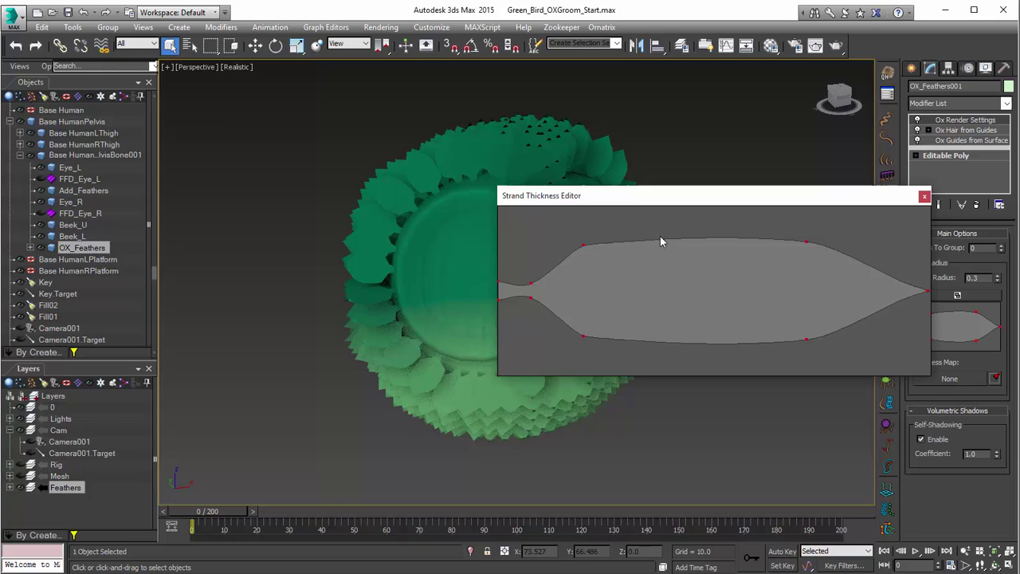
pyautogui.moveTo(650, 238); pyautogui.dragTo(667, 260)
pyautogui.click(723, 239)
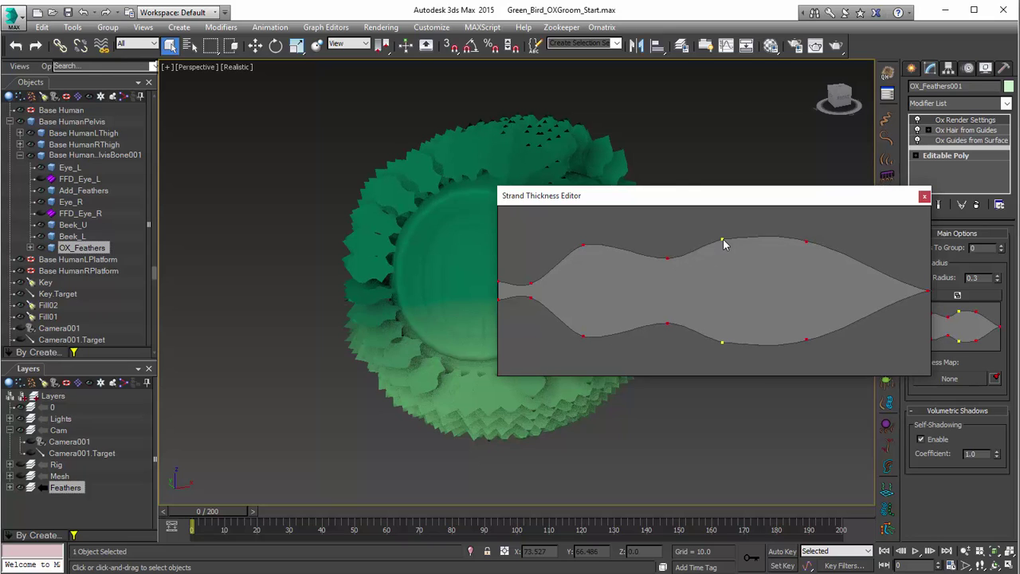
pyautogui.rightClick(667, 258)
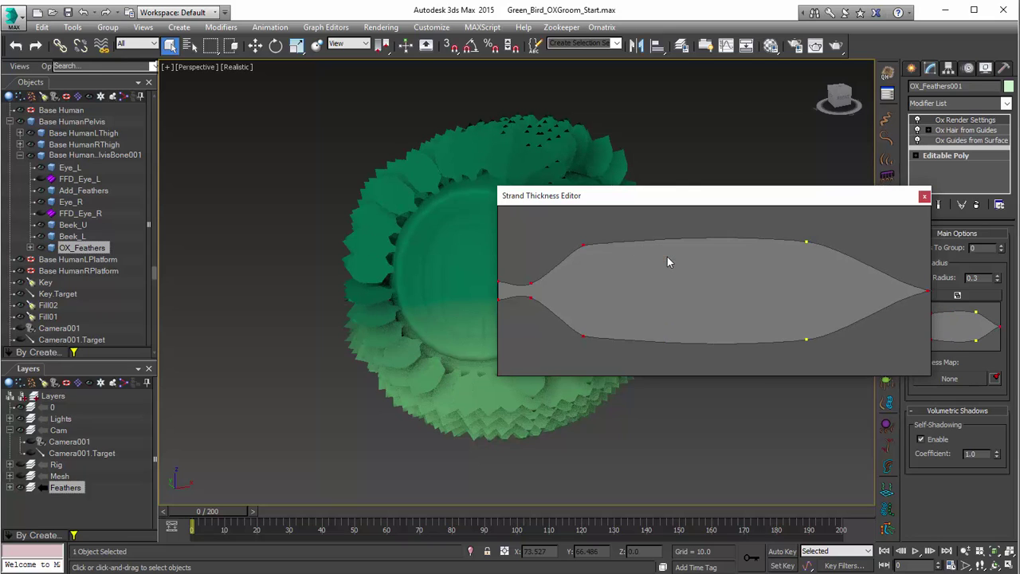
pyautogui.moveTo(719, 200); pyautogui.dragTo(707, 95)
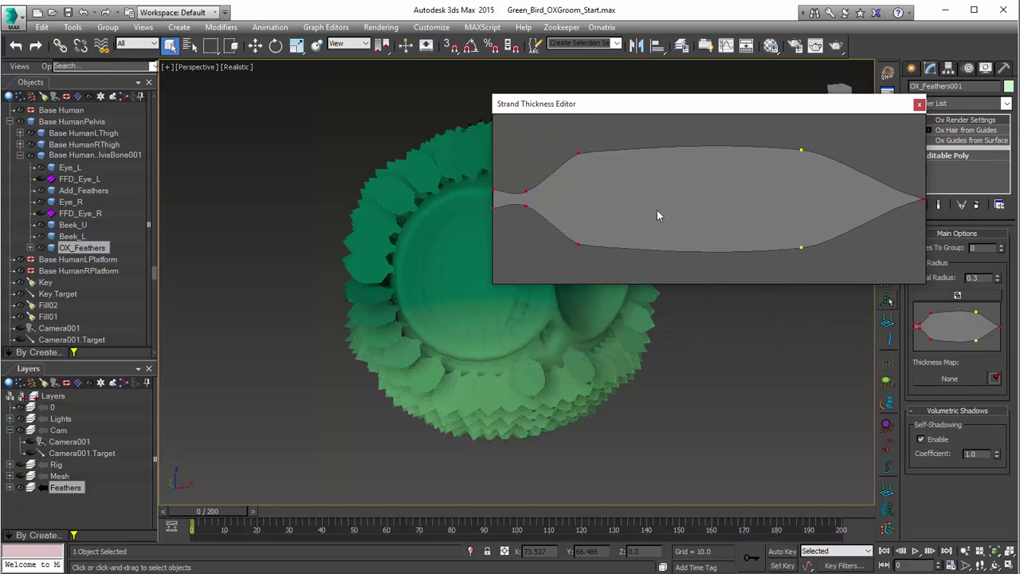
pyautogui.click(494, 197)
pyautogui.click(918, 104)
# - Add an Ox Surface Comb above Ox Guides from Surface and briefly preview the combed end result
pyautogui.keyDown('alt'); pyautogui.moveTo(715, 154); pyautogui.dragTo(569, 303, button='middle'); pyautogui.keyUp('alt')
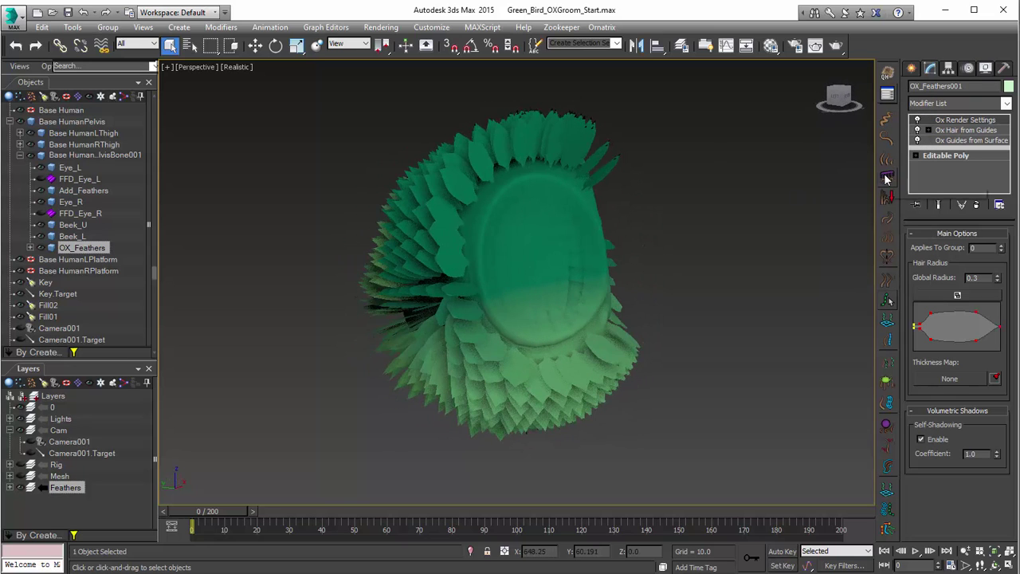
pyautogui.click(962, 141)
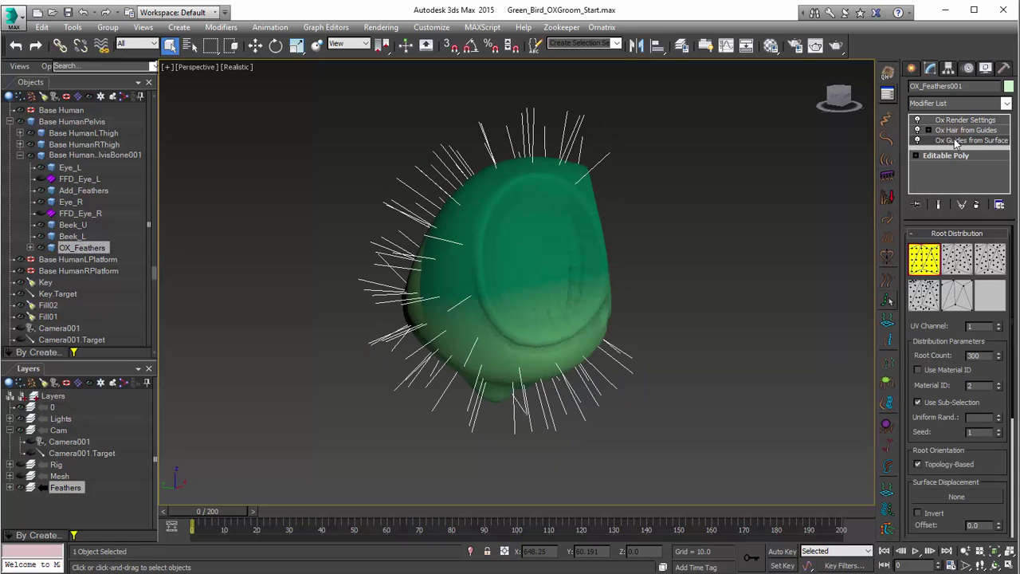
pyautogui.click(889, 179)
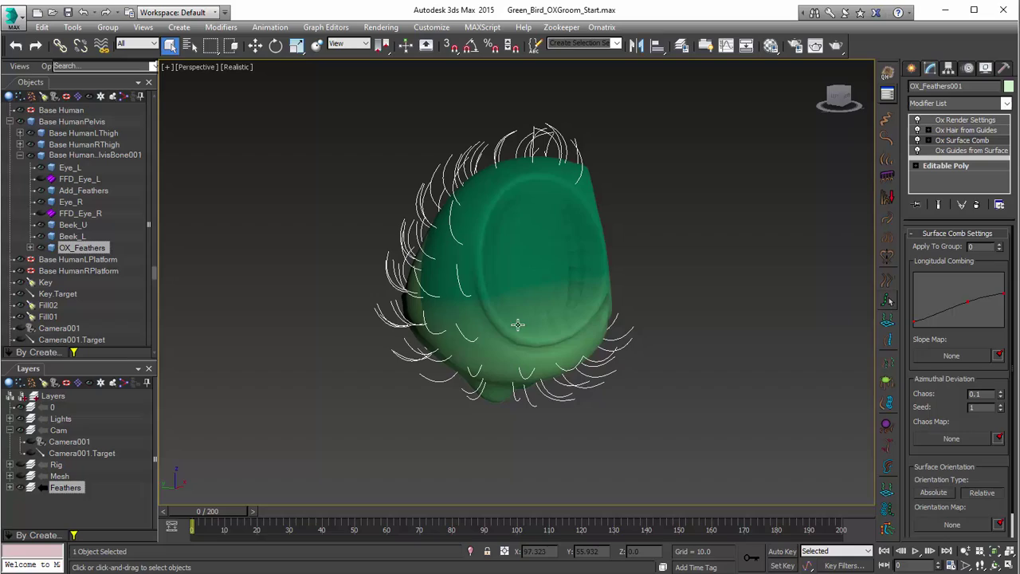
pyautogui.keyDown('alt'); pyautogui.moveTo(509, 266); pyautogui.dragTo(467, 263, button='middle'); pyautogui.keyUp('alt')
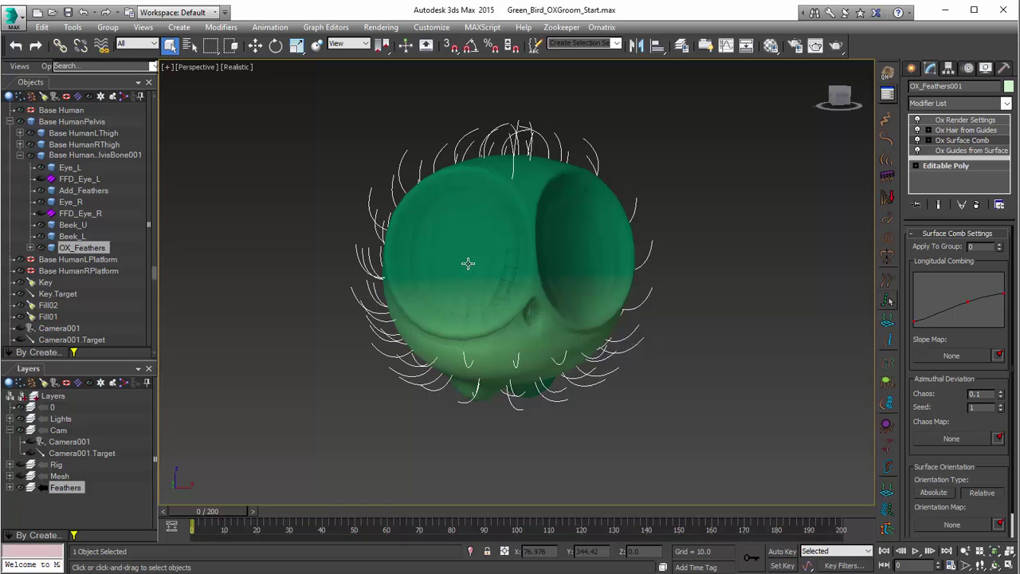
pyautogui.click(939, 204)
pyautogui.keyDown('alt'); pyautogui.moveTo(433, 377); pyautogui.dragTo(411, 394, button='middle'); pyautogui.keyUp('alt')
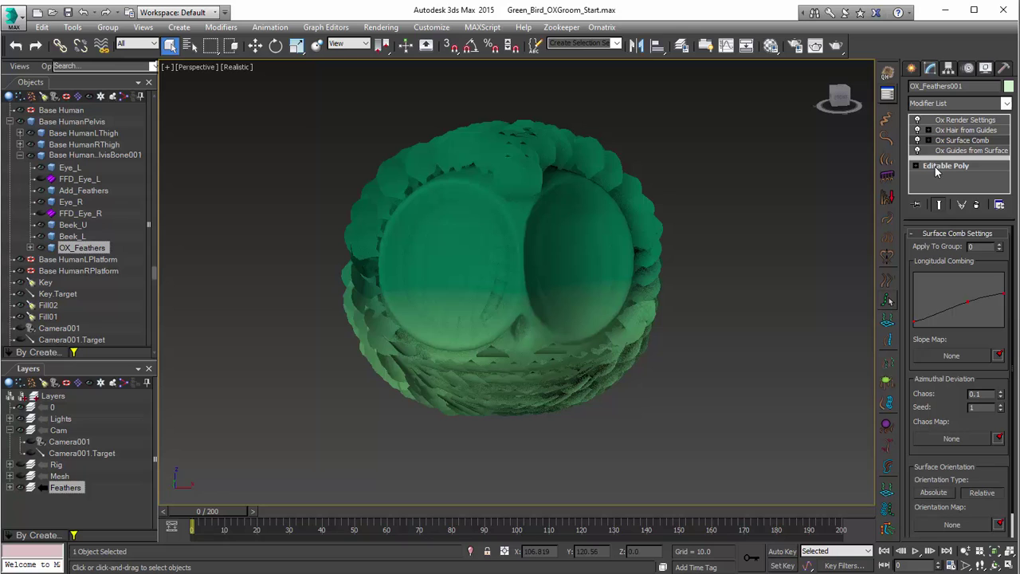
pyautogui.click(939, 206)
pyautogui.keyDown('alt'); pyautogui.moveTo(453, 270); pyautogui.dragTo(590, 235, button='middle'); pyautogui.keyUp('alt')
# - In the comb's Sinks level, start creating sinks and drag one combing the top feathers upward
pyautogui.click(928, 140)
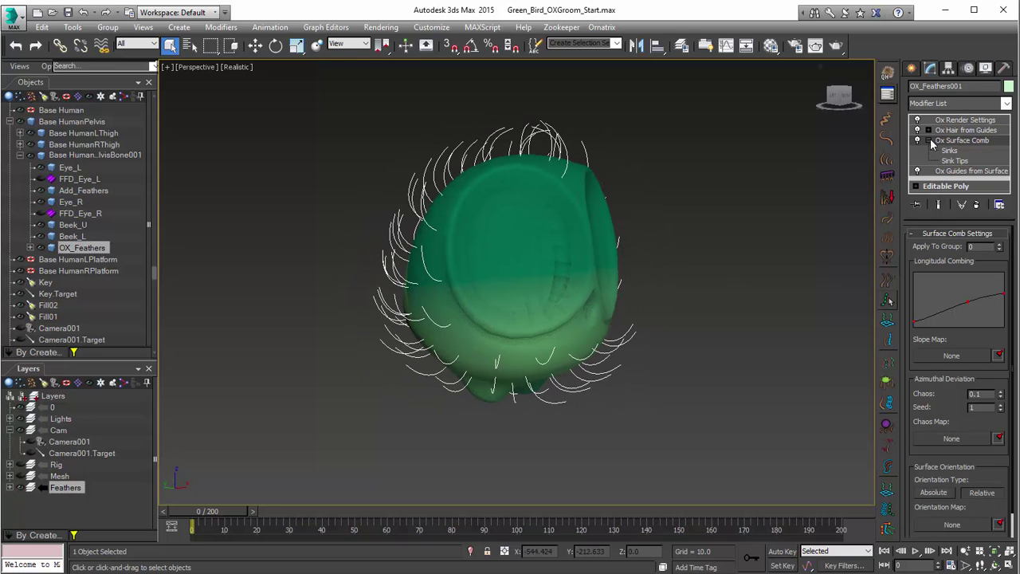
pyautogui.click(950, 150)
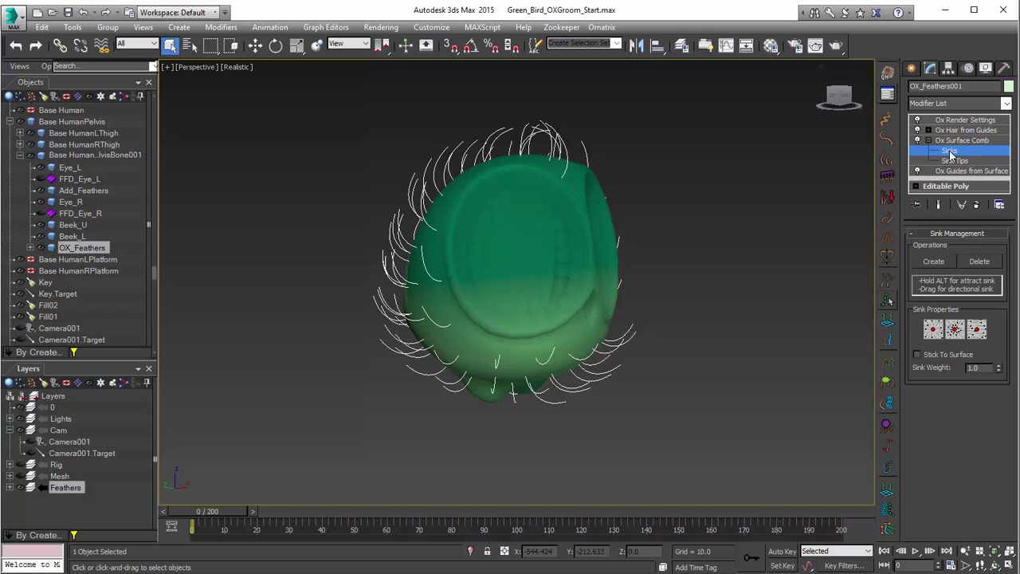
pyautogui.click(936, 262)
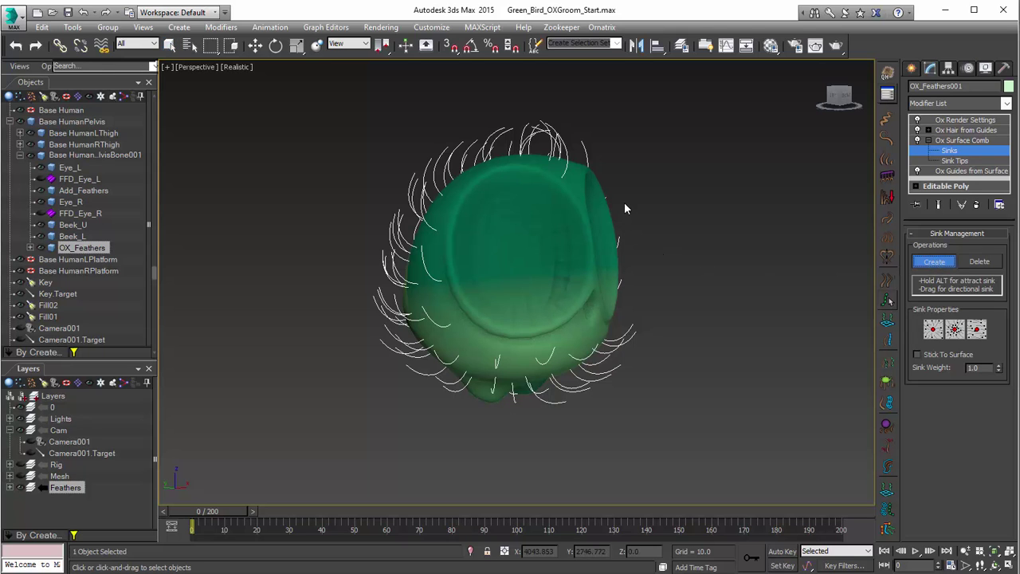
pyautogui.keyDown('alt'); pyautogui.moveTo(624, 202); pyautogui.dragTo(565, 293, button='middle'); pyautogui.keyUp('alt')
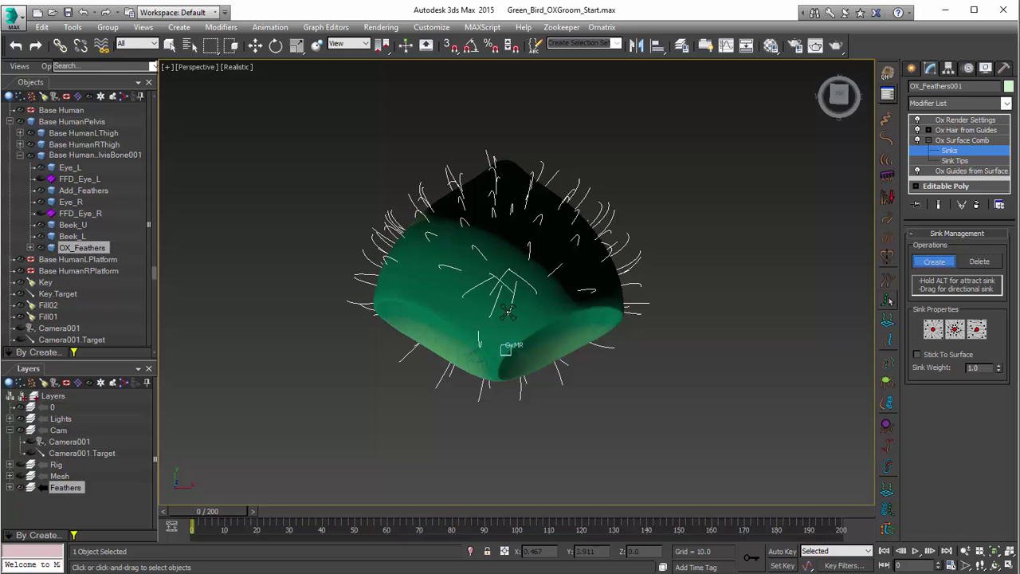
pyautogui.moveTo(496, 322); pyautogui.dragTo(497, 184)
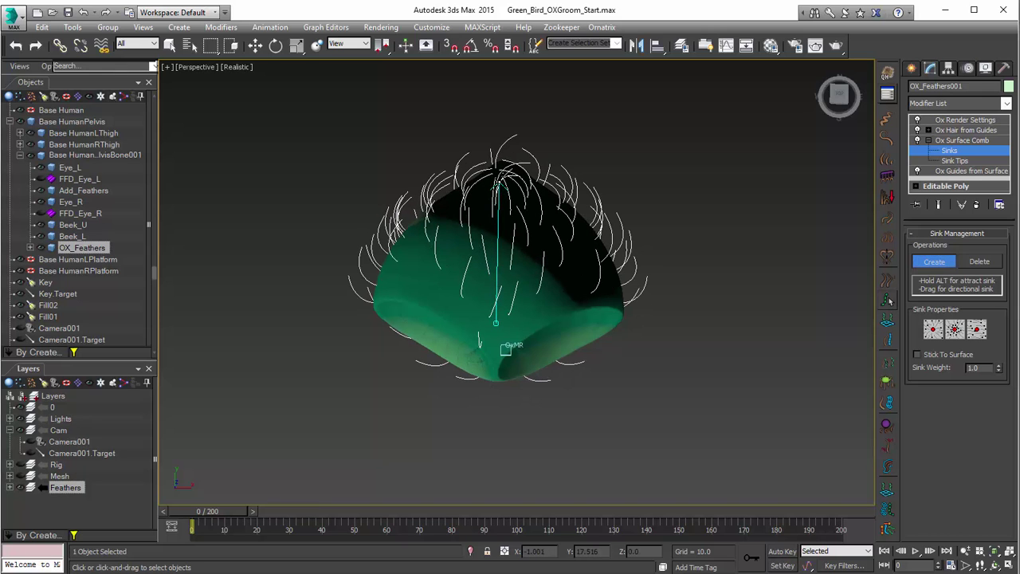
# - Add three sideways sinks pointing left across the bird's head
pyautogui.keyDown('alt'); pyautogui.moveTo(590, 350); pyautogui.dragTo(542, 289, button='middle'); pyautogui.keyUp('alt')
pyautogui.moveTo(389, 233); pyautogui.dragTo(518, 250)
pyautogui.keyDown('alt'); pyautogui.moveTo(643, 291); pyautogui.dragTo(494, 285, button='middle'); pyautogui.keyUp('alt')
pyautogui.moveTo(570, 248); pyautogui.dragTo(466, 259)
pyautogui.keyDown('alt'); pyautogui.moveTo(575, 331); pyautogui.dragTo(561, 221, button='middle'); pyautogui.keyUp('alt')
pyautogui.moveTo(589, 235); pyautogui.dragTo(452, 245)
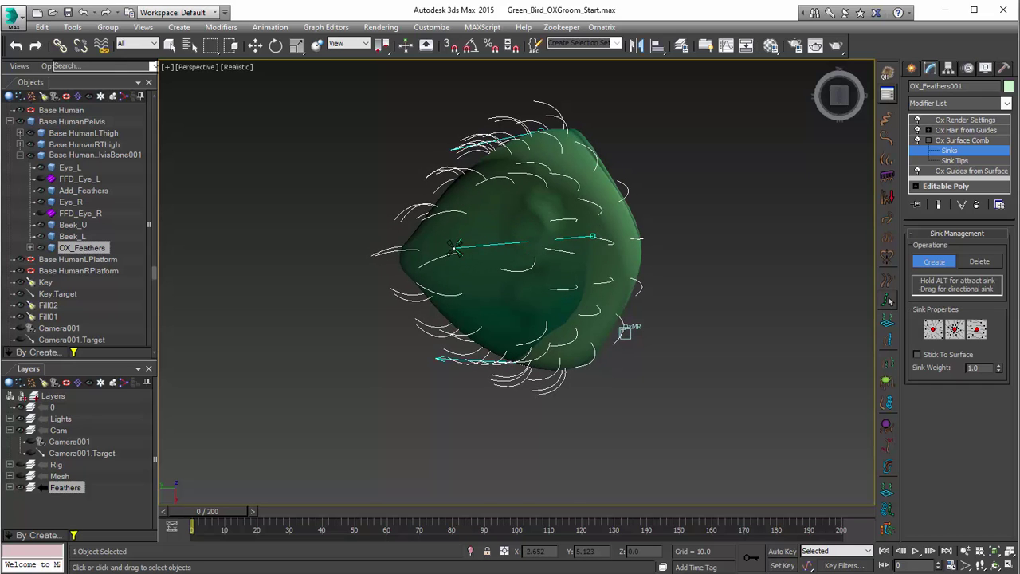
# - Add a directional sink combing the front feathers downward
pyautogui.keyDown('alt'); pyautogui.moveTo(660, 358); pyautogui.dragTo(637, 470, button='middle'); pyautogui.keyUp('alt')
pyautogui.scroll(3, 589, 414)
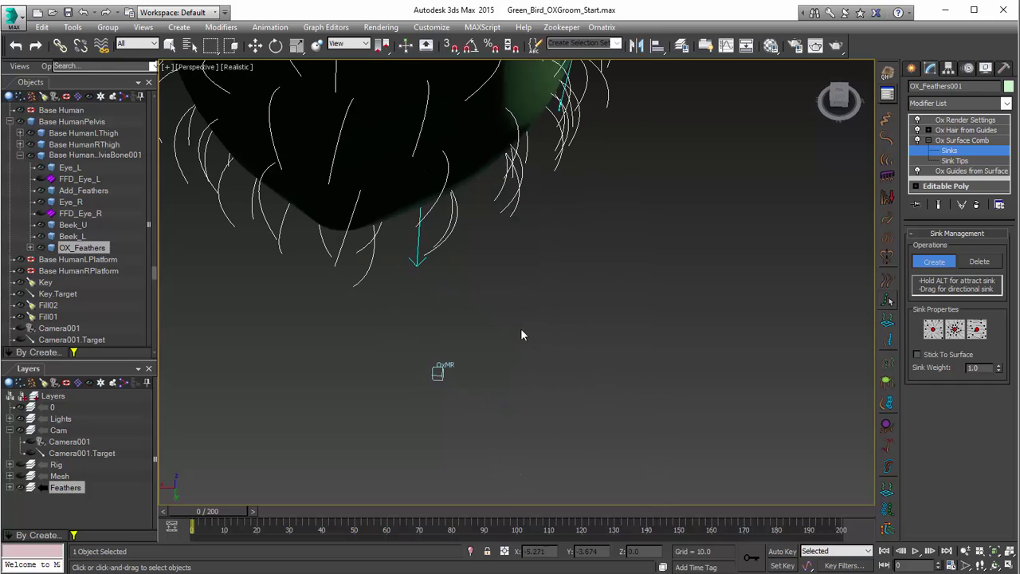
pyautogui.scroll(-2, 470, 189)
pyautogui.keyDown('alt'); pyautogui.moveTo(491, 195); pyautogui.dragTo(549, 294, button='middle'); pyautogui.keyUp('alt')
pyautogui.moveTo(497, 239); pyautogui.dragTo(499, 336)
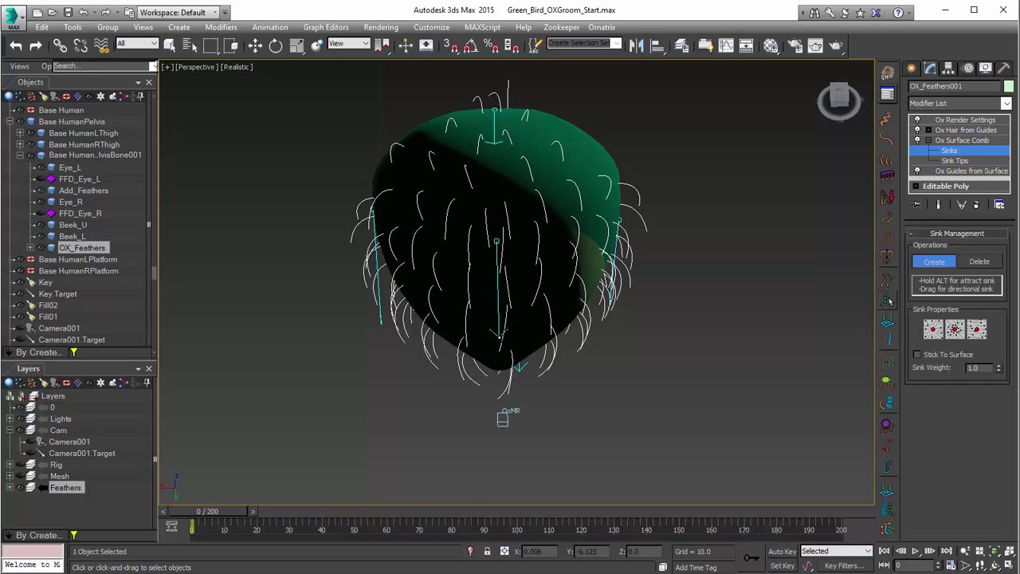
pyautogui.keyDown('alt'); pyautogui.moveTo(676, 282); pyautogui.dragTo(552, 226, button='middle'); pyautogui.keyUp('alt')
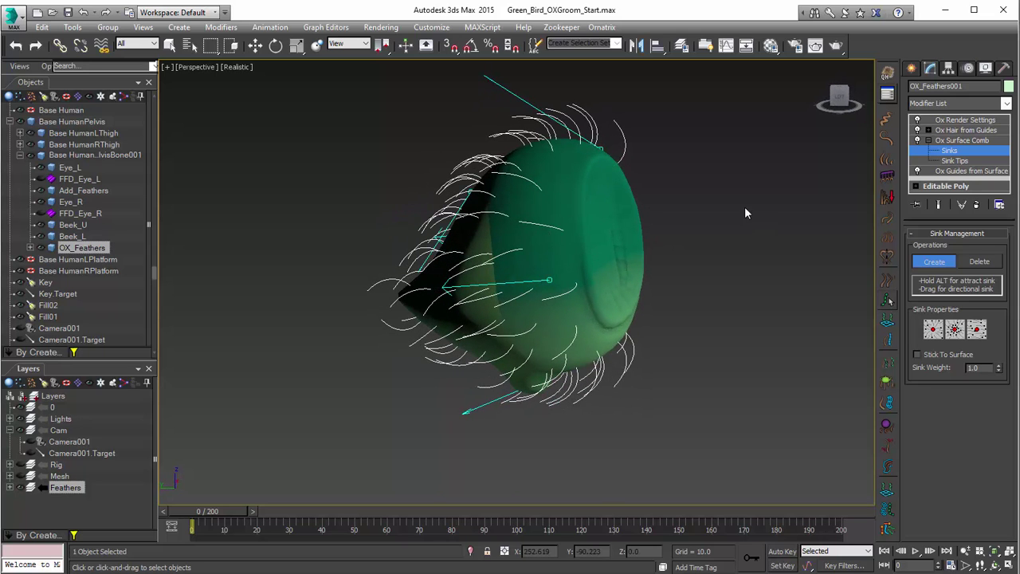
# - Exit sink creation, switch to the Sink Tips sub-level and select the upper sink tip for moving
pyautogui.press('q')
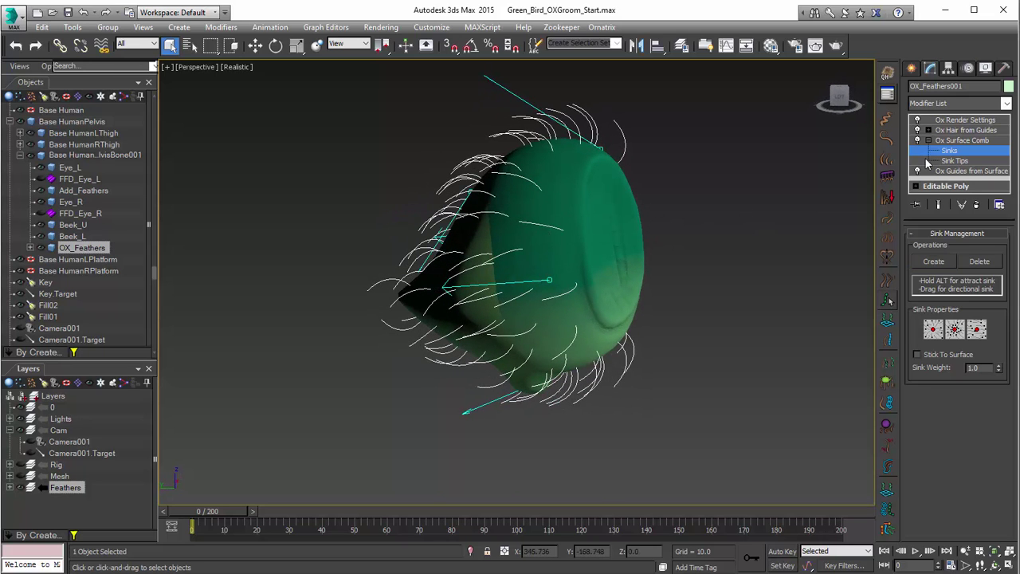
pyautogui.click(951, 162)
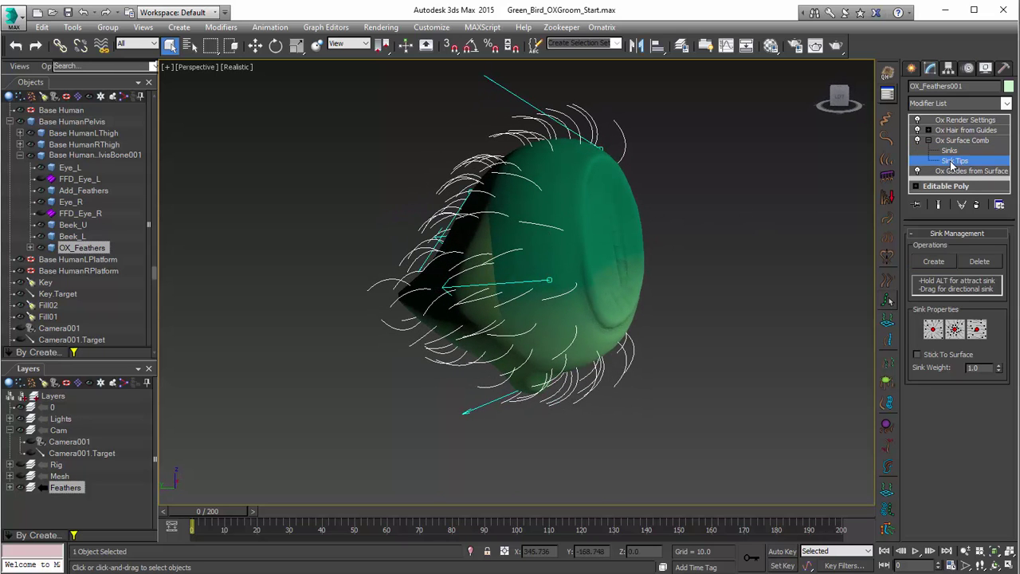
pyautogui.click(498, 84)
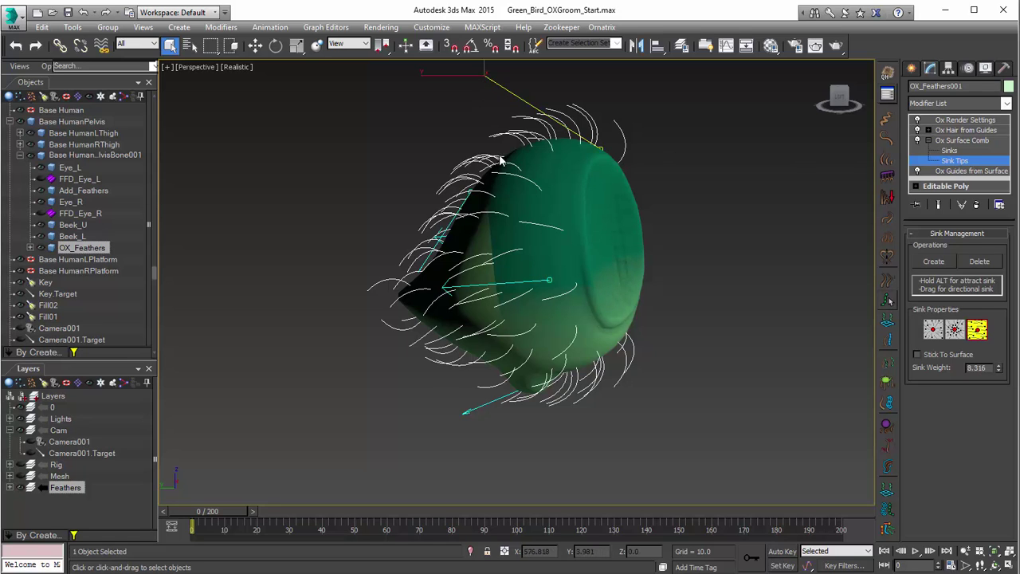
pyautogui.moveTo(496, 83); pyautogui.dragTo(484, 99, button='middle')
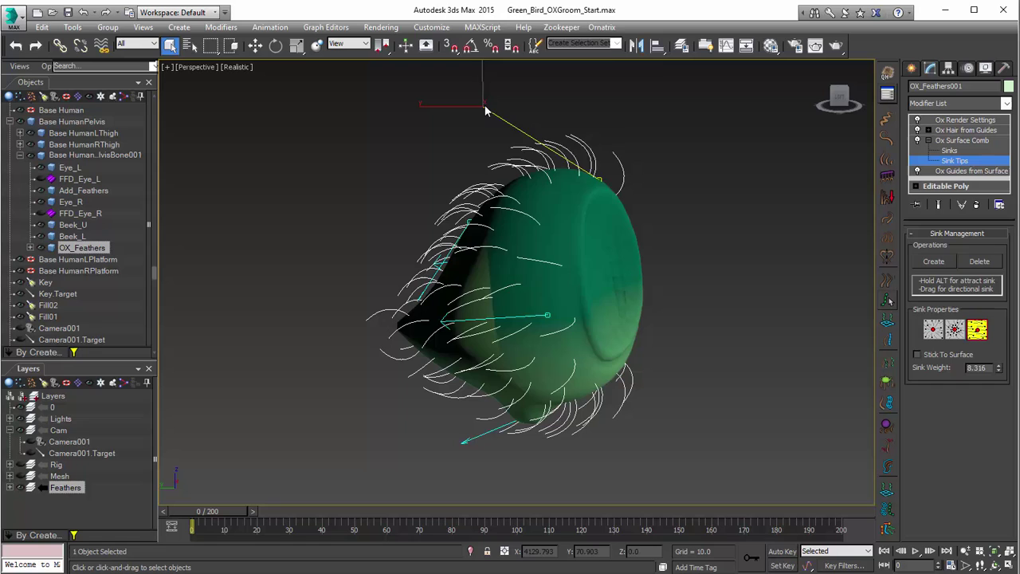
pyautogui.rightClick(485, 110)
pyautogui.click(498, 134)
# - Move the upper sink tip down toward the body and another tip up-left, then reselect Ox Surface Comb
pyautogui.moveTo(468, 97); pyautogui.dragTo(455, 137)
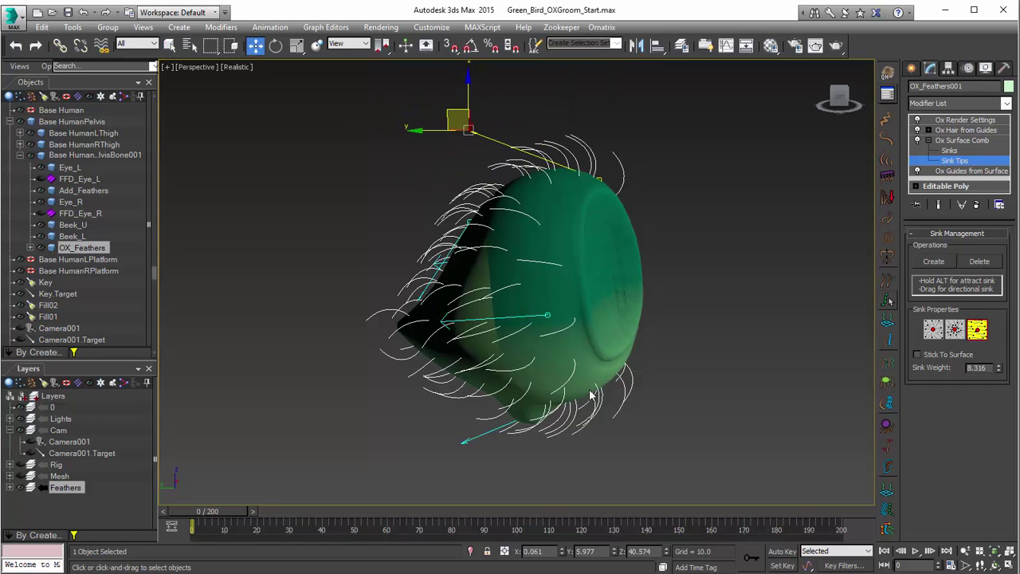
pyautogui.moveTo(591, 395); pyautogui.dragTo(617, 380, button='middle')
pyautogui.moveTo(442, 285); pyautogui.dragTo(410, 258)
pyautogui.keyDown('alt'); pyautogui.moveTo(592, 334); pyautogui.dragTo(520, 353, button='middle'); pyautogui.keyUp('alt')
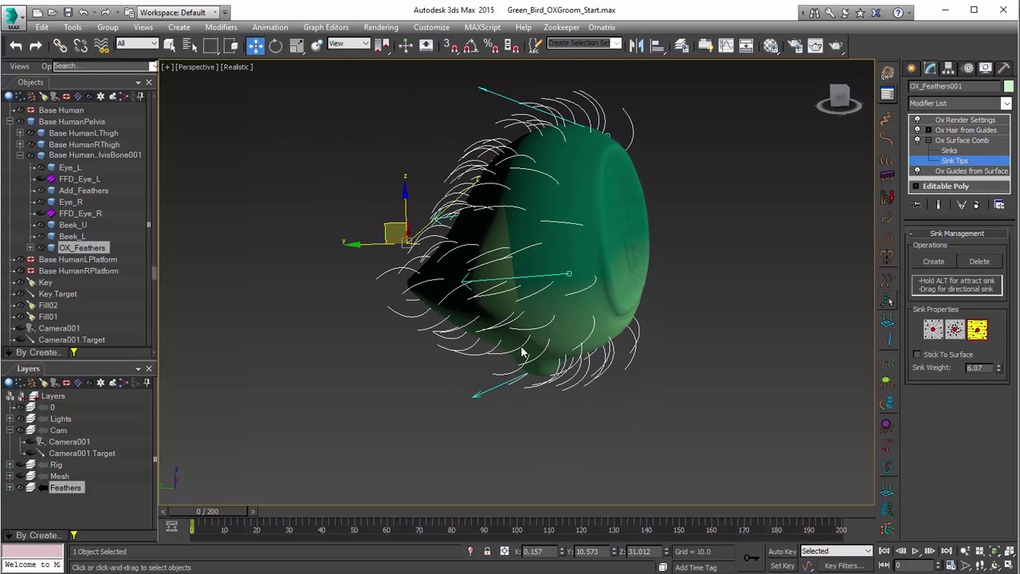
pyautogui.click(953, 142)
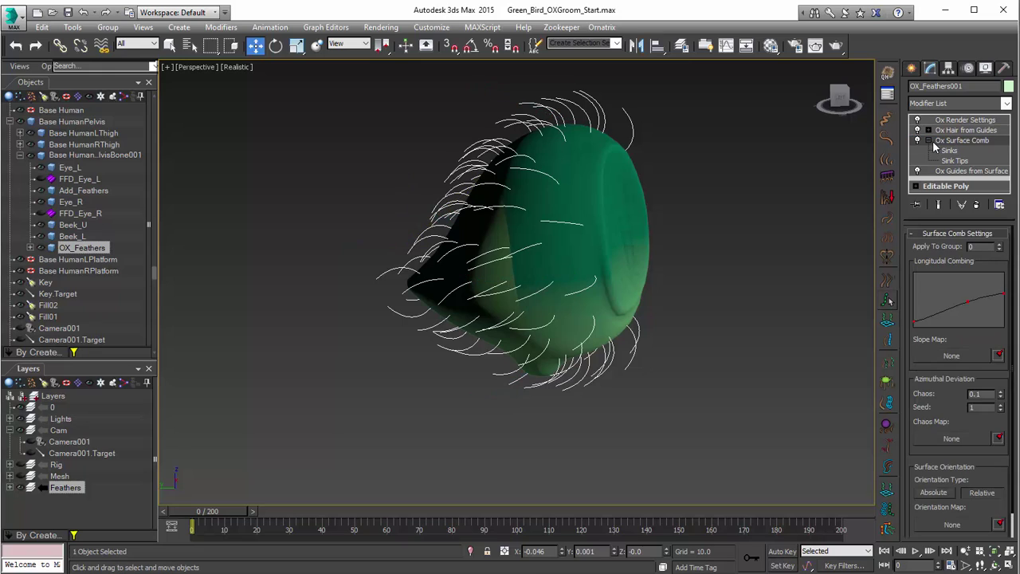
# - Collapse the comb sub-levels, show the end result, and shade the viewport with Consistent Colors
pyautogui.click(928, 140)
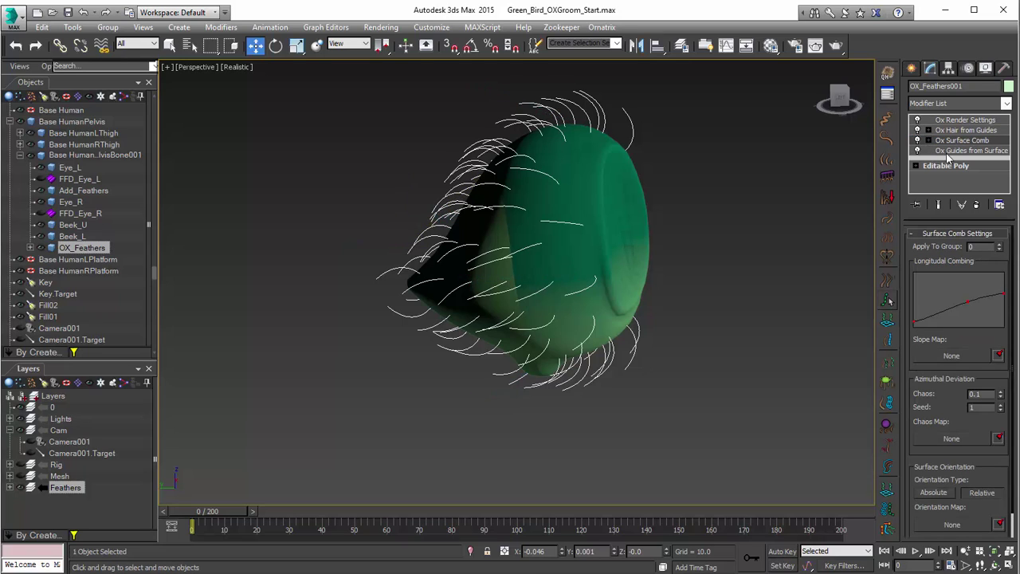
pyautogui.click(939, 206)
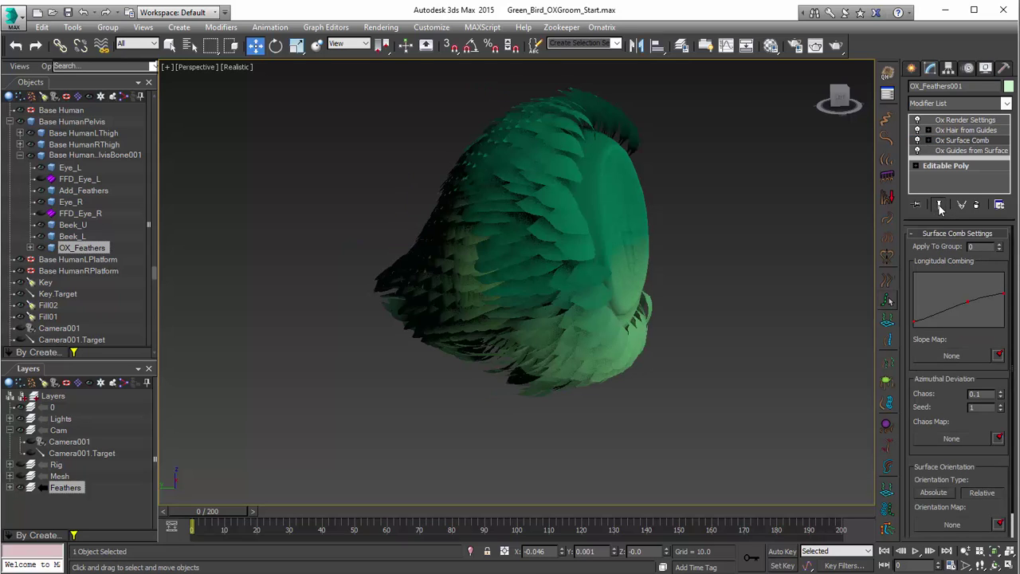
pyautogui.click(234, 69)
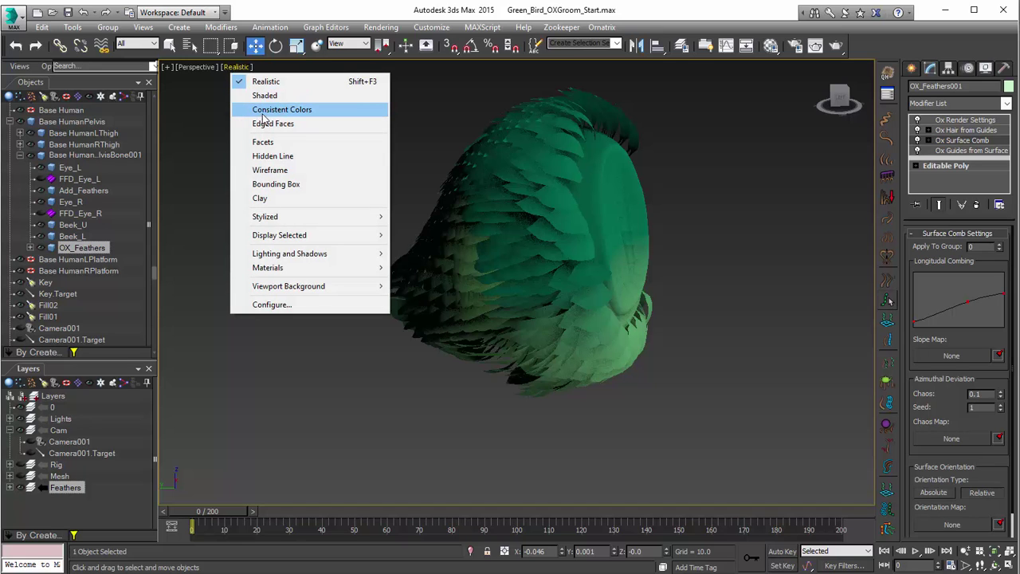
pyautogui.click(271, 110)
# - Reshape the Longitudinal Combing curve and unhide the layer holding the bird's legs
pyautogui.keyDown('alt'); pyautogui.moveTo(596, 259); pyautogui.dragTo(609, 229, button='middle'); pyautogui.keyUp('alt')
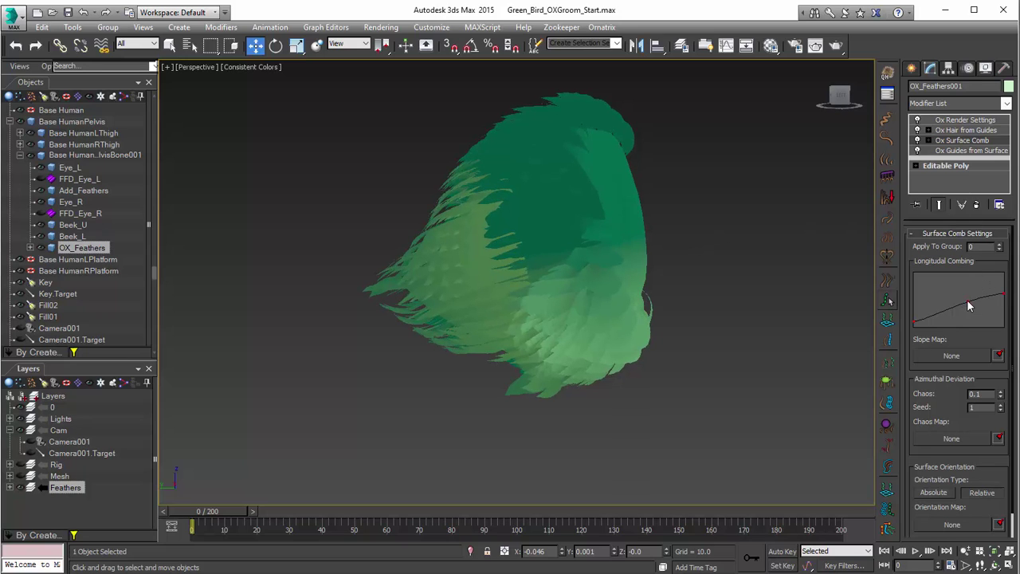
pyautogui.moveTo(968, 299)
pyautogui.mouseDown()
pyautogui.moveTo(969, 315)
pyautogui.moveTo(971, 303)
pyautogui.mouseUp()
pyautogui.click(20, 476)
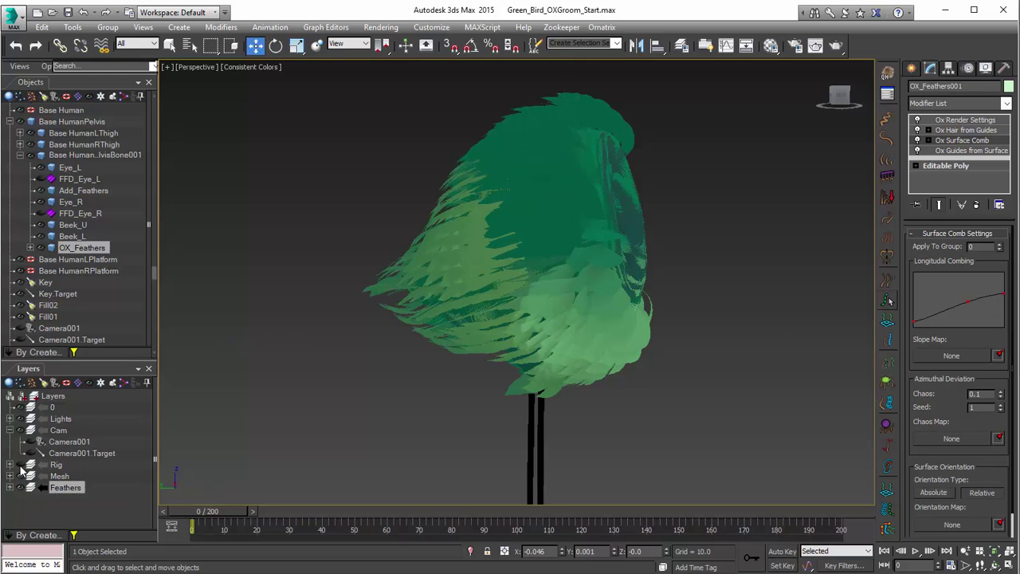
# - Unhide the eyes, beak and tail layer and expand OX_Feathers in the Scene Explorer
pyautogui.click(20, 465)
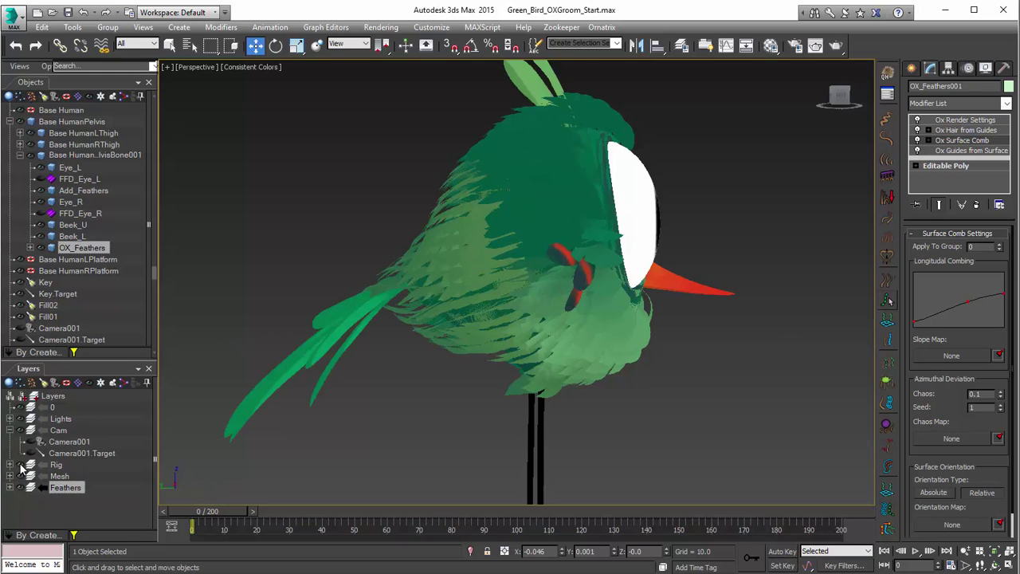
pyautogui.click(30, 250)
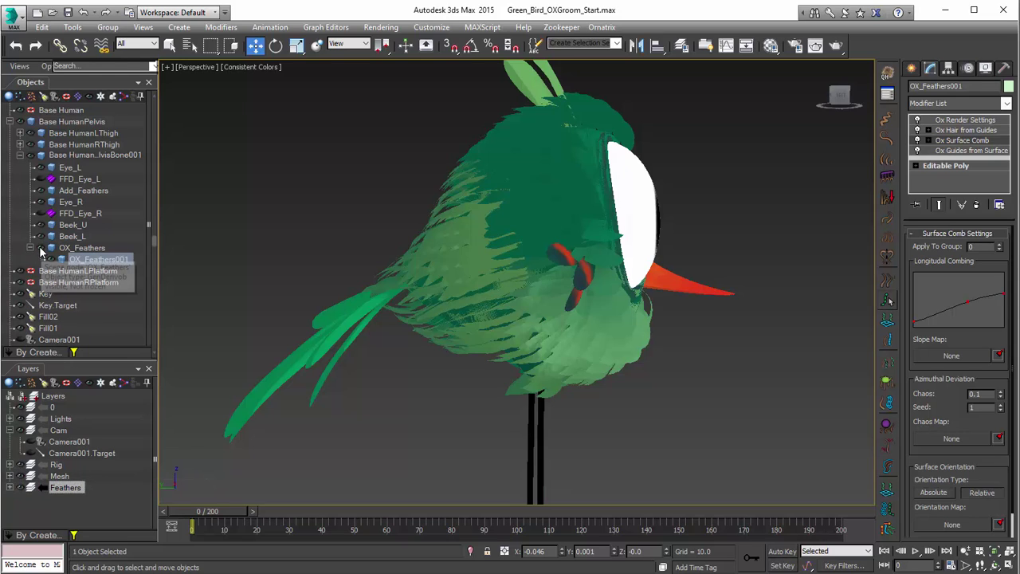
pyautogui.keyDown('alt'); pyautogui.moveTo(393, 250); pyautogui.dragTo(734, 295, button='middle'); pyautogui.keyUp('alt')
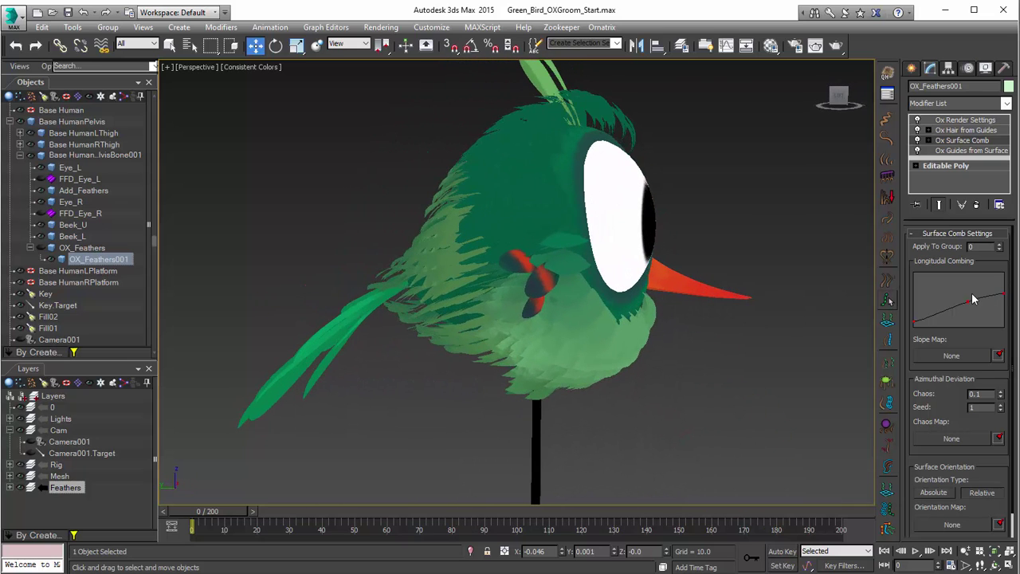
# - Raise the middle point of the Longitudinal Combing curve
pyautogui.moveTo(969, 304)
pyautogui.mouseDown()
pyautogui.moveTo(1003, 298)
pyautogui.moveTo(968, 300)
pyautogui.mouseUp()
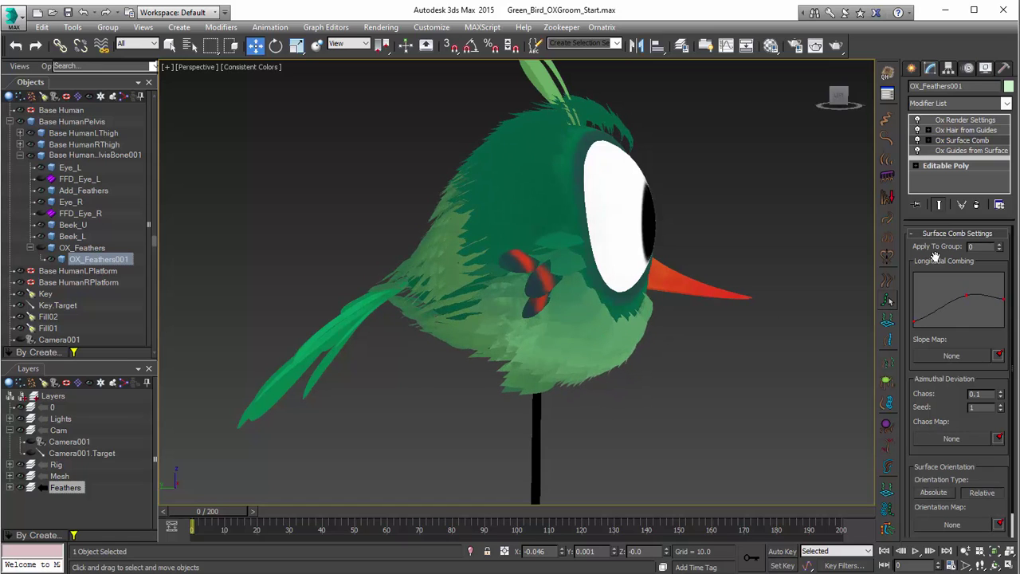
pyautogui.moveTo(965, 295); pyautogui.dragTo(967, 298)
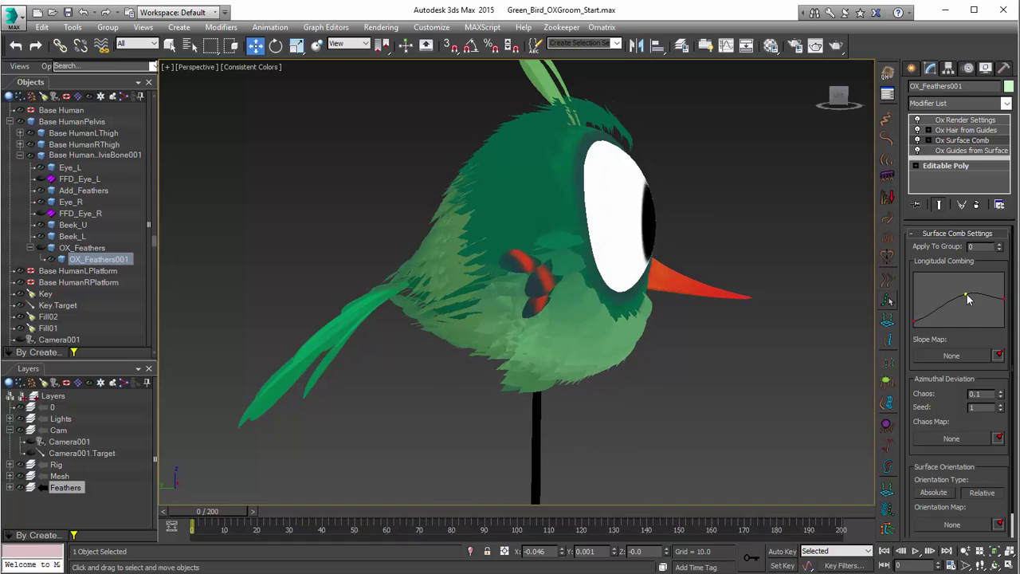
pyautogui.moveTo(407, 308)
pyautogui.keyDown('alt'); pyautogui.mouseDown(button='middle')
pyautogui.moveTo(558, 302)
pyautogui.moveTo(411, 300)
pyautogui.mouseUp(button='middle'); pyautogui.keyUp('alt')
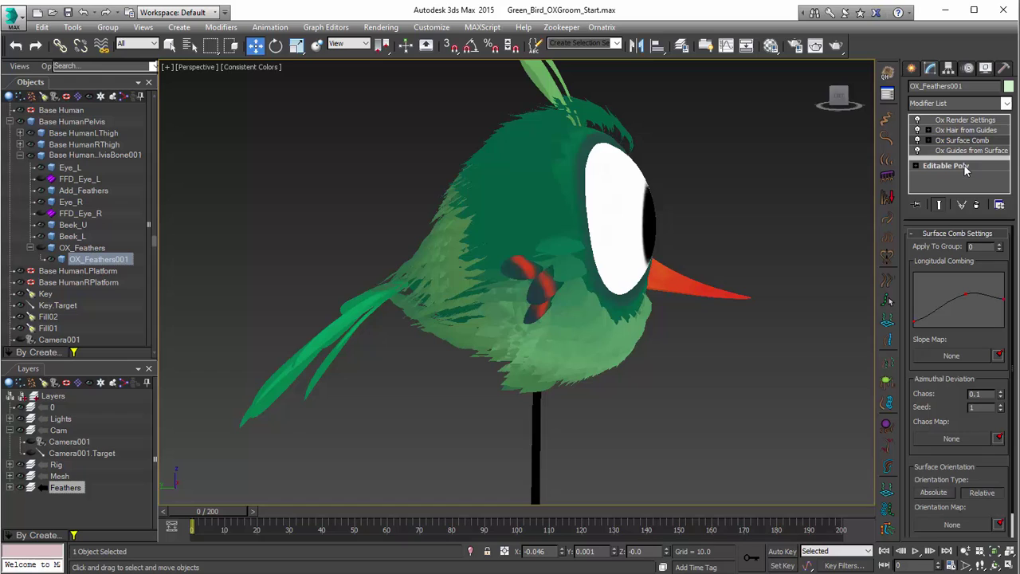
pyautogui.click(249, 67)
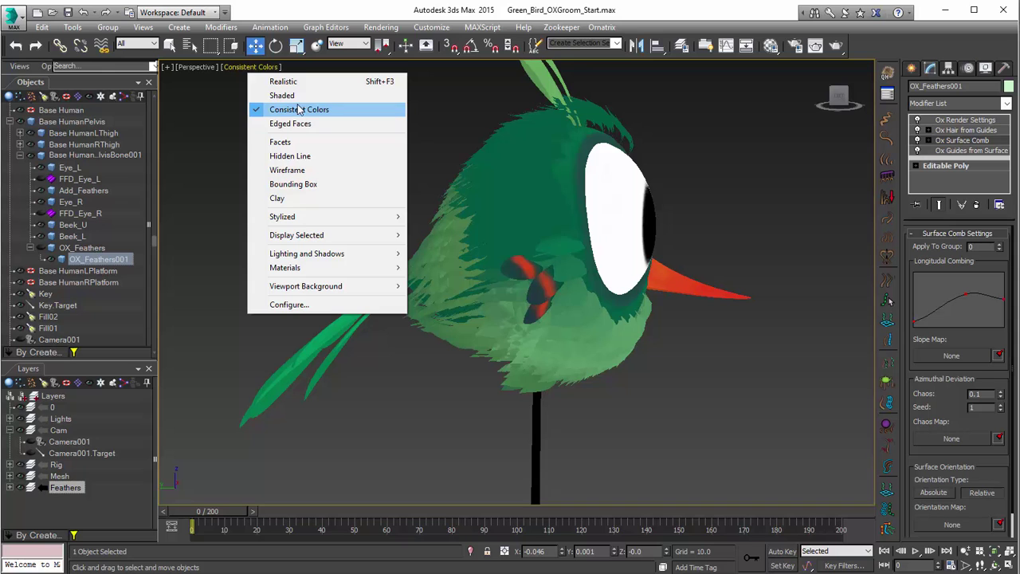
# - Switch to Realistic shading and add Ox Rotate Strands above Ox Hair from Guides
pyautogui.click(283, 81)
pyautogui.keyDown('alt'); pyautogui.moveTo(623, 274); pyautogui.dragTo(263, 255, button='middle'); pyautogui.keyUp('alt')
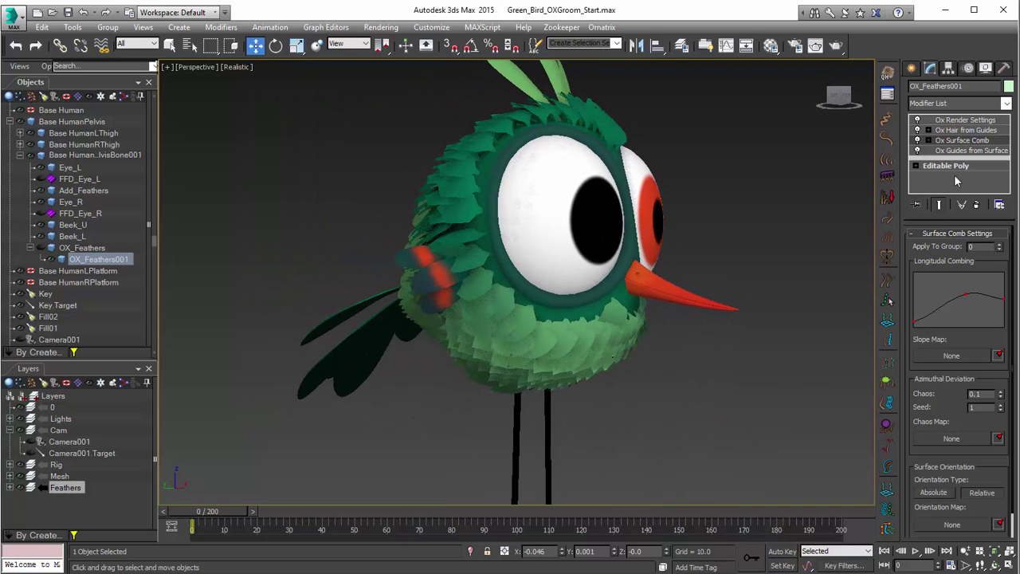
pyautogui.click(953, 133)
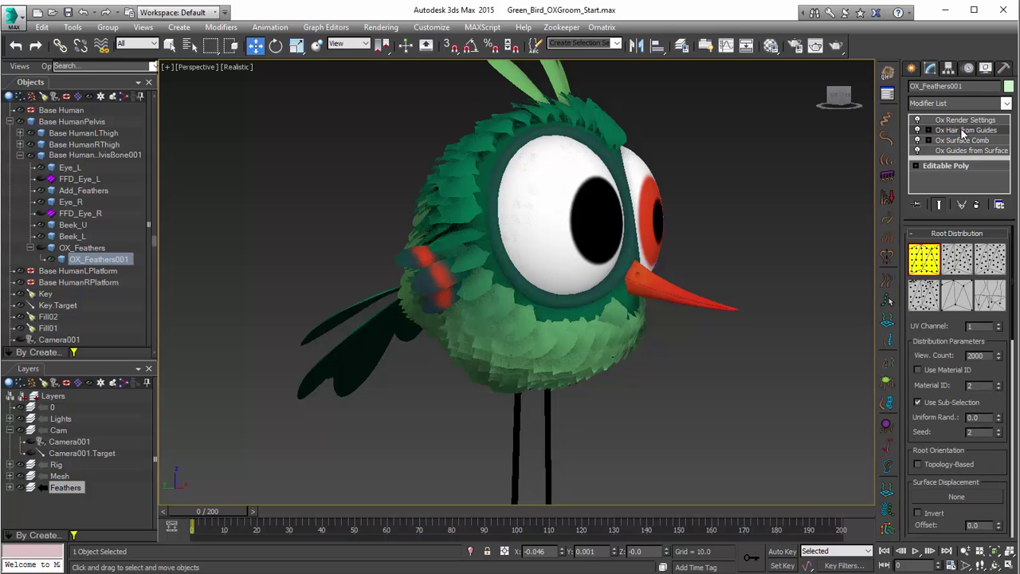
pyautogui.click(960, 102)
pyautogui.press('o')
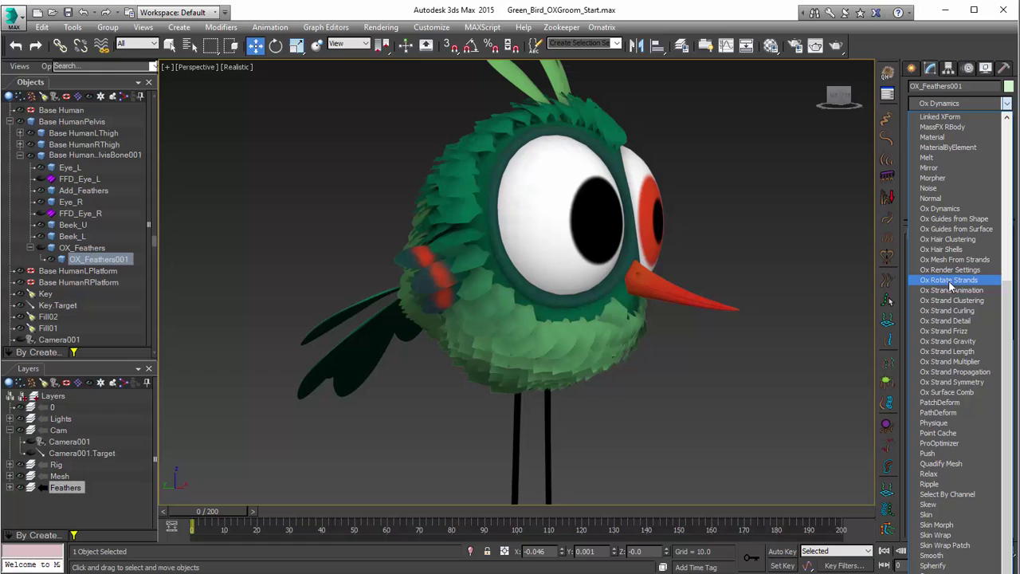
pyautogui.click(950, 281)
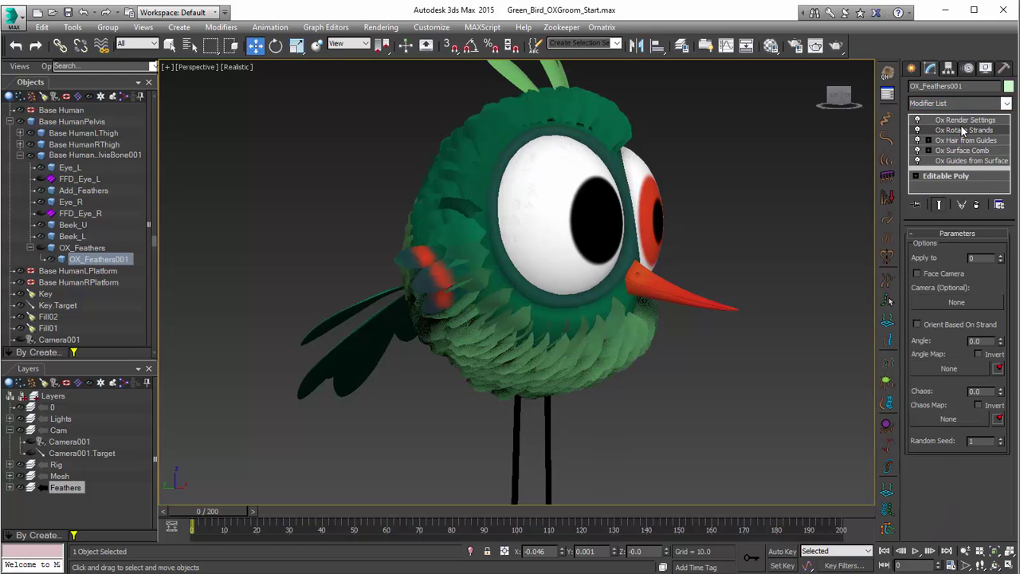
# - Test a 90 degree rotation angle, reset it to 0, and enable Orient Based On Strand
pyautogui.moveTo(1000, 341)
pyautogui.mouseDown()
pyautogui.moveTo(1000, 313)
pyautogui.moveTo(1003, 338)
pyautogui.mouseUp()
pyautogui.write('90')
pyautogui.press('Return')
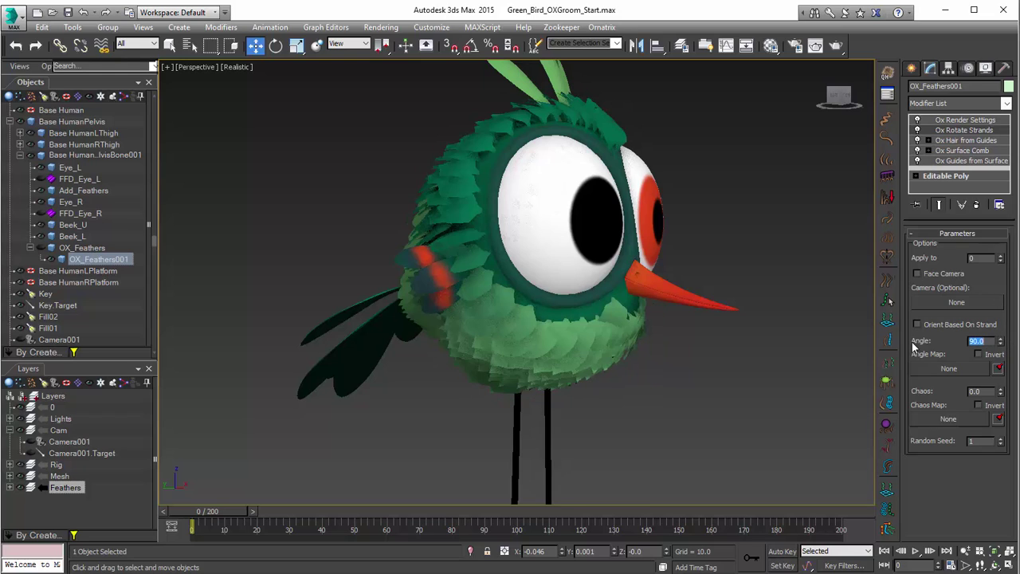
pyautogui.moveTo(1001, 345); pyautogui.dragTo(1011, 342)
pyautogui.rightClick(1010, 342)
pyautogui.rightClick(1001, 346)
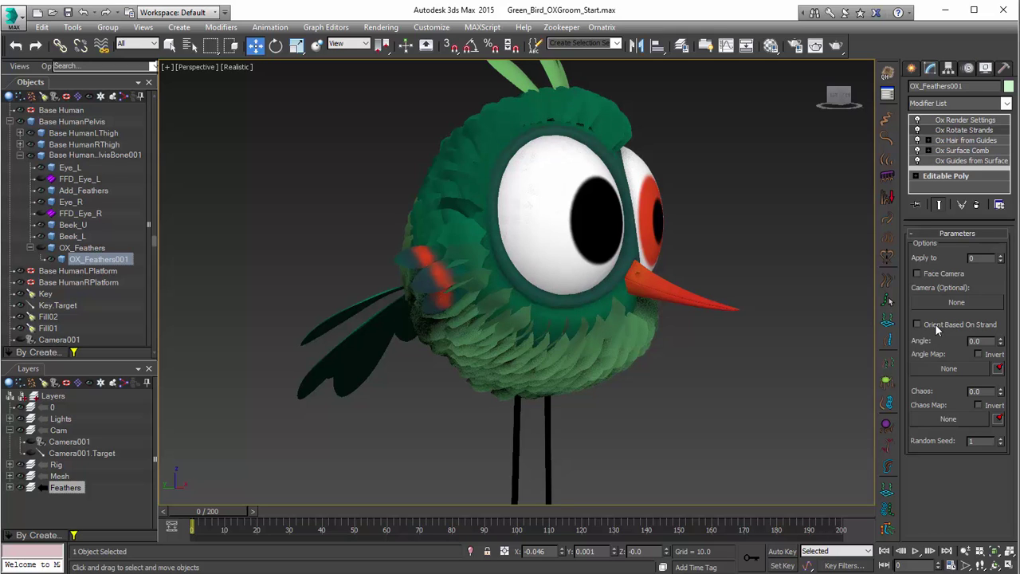
pyautogui.click(934, 323)
pyautogui.keyDown('alt'); pyautogui.moveTo(674, 296); pyautogui.dragTo(294, 72, button='middle'); pyautogui.keyUp('alt')
# - Check the bird in Consistent Colors, then return the viewport to Realistic shading
pyautogui.click(238, 67)
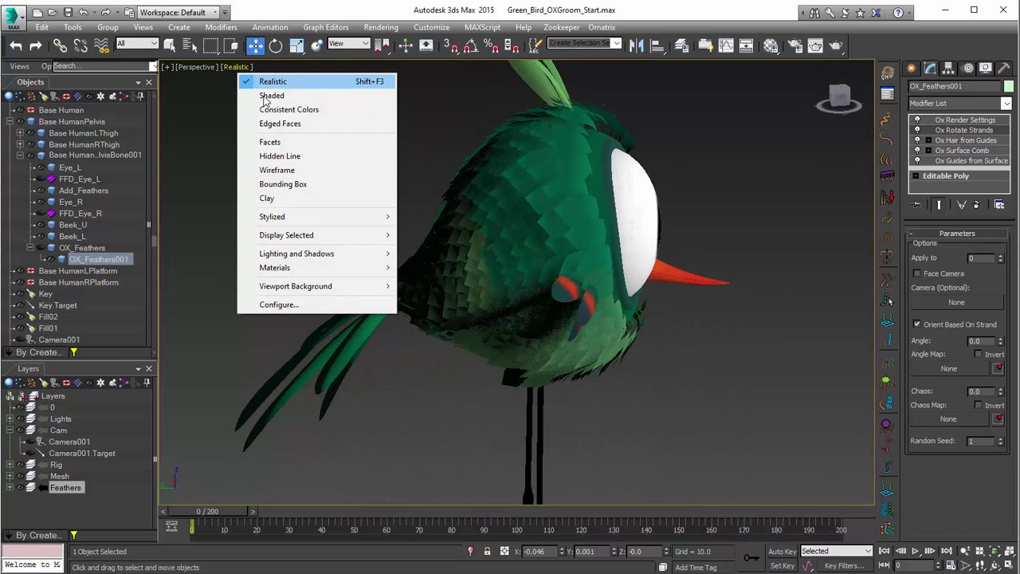
pyautogui.click(275, 107)
pyautogui.moveTo(295, 125)
pyautogui.keyDown('alt'); pyautogui.mouseDown(button='middle')
pyautogui.moveTo(644, 259)
pyautogui.moveTo(728, 248)
pyautogui.moveTo(708, 160)
pyautogui.moveTo(604, 181)
pyautogui.moveTo(491, 227)
pyautogui.mouseUp(button='middle'); pyautogui.keyUp('alt')
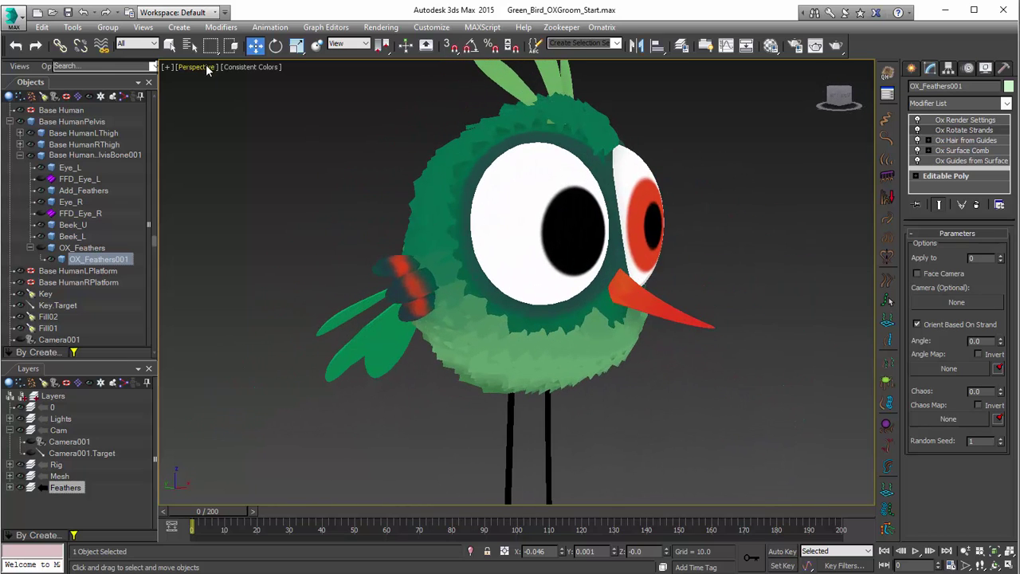
pyautogui.click(243, 67)
pyautogui.click(287, 79)
pyautogui.moveTo(509, 334)
pyautogui.keyDown('alt'); pyautogui.mouseDown(button='middle')
pyautogui.moveTo(543, 352)
pyautogui.moveTo(738, 354)
pyautogui.mouseUp(button='middle'); pyautogui.keyUp('alt')
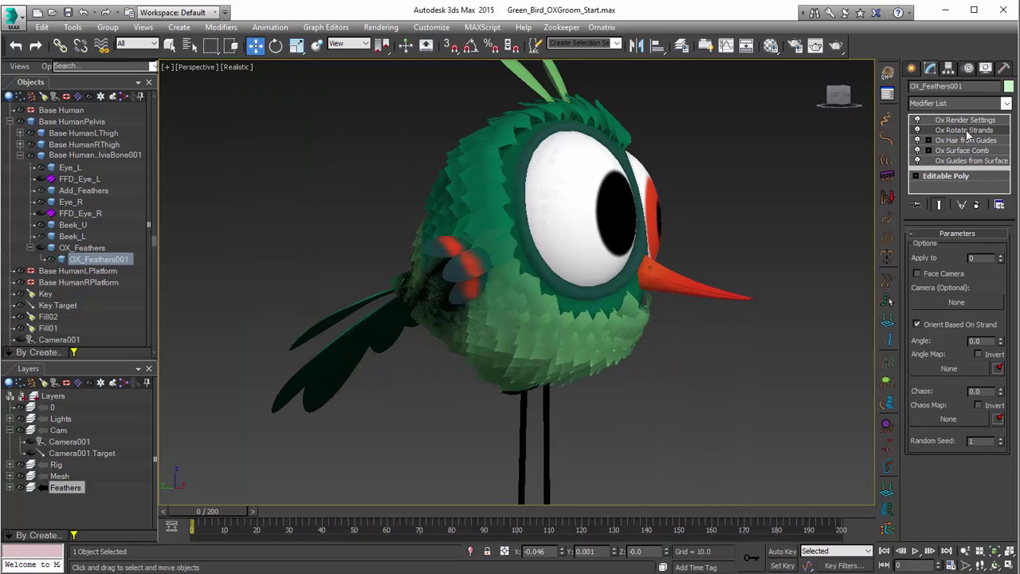
# - In Ox Surface Comb, lower the middle of the Longitudinal Combing curve
pyautogui.click(966, 153)
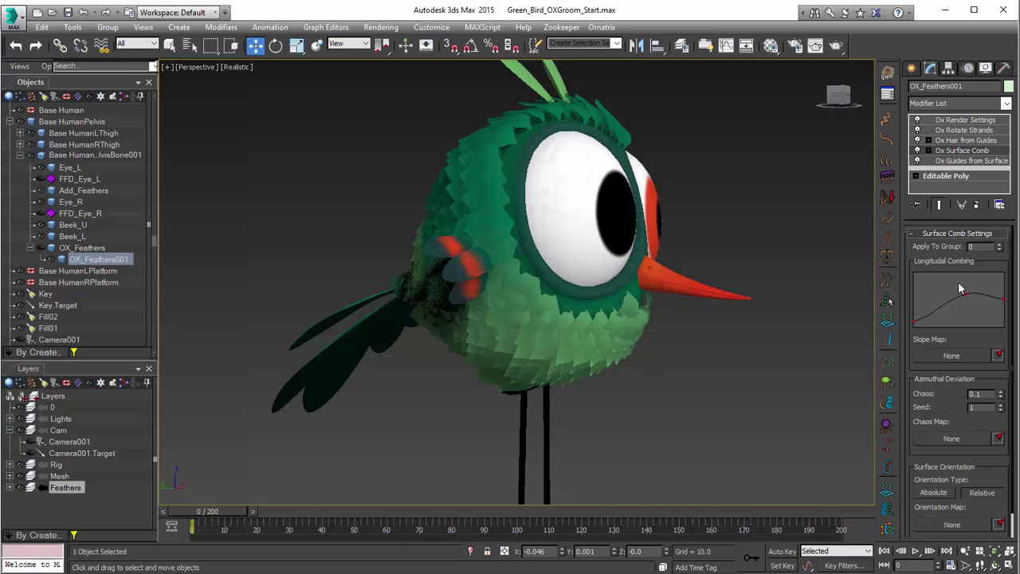
pyautogui.moveTo(966, 295); pyautogui.dragTo(1003, 302)
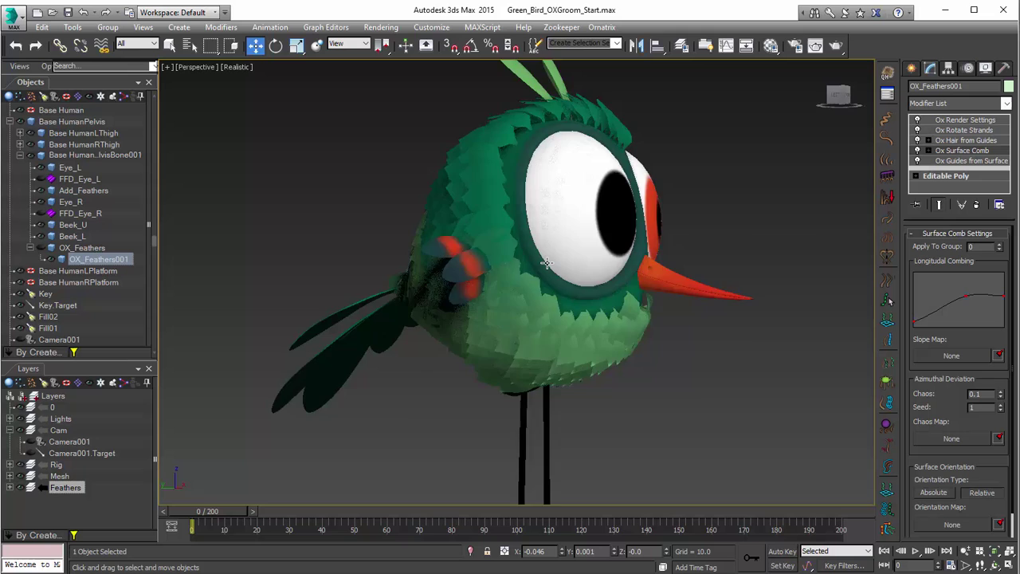
pyautogui.keyDown('alt'); pyautogui.moveTo(547, 263); pyautogui.dragTo(637, 269, button='middle'); pyautogui.keyUp('alt')
# - Preview the Ox Rotate Strands angle at 45 degrees, then reset it to 0
pyautogui.click(962, 131)
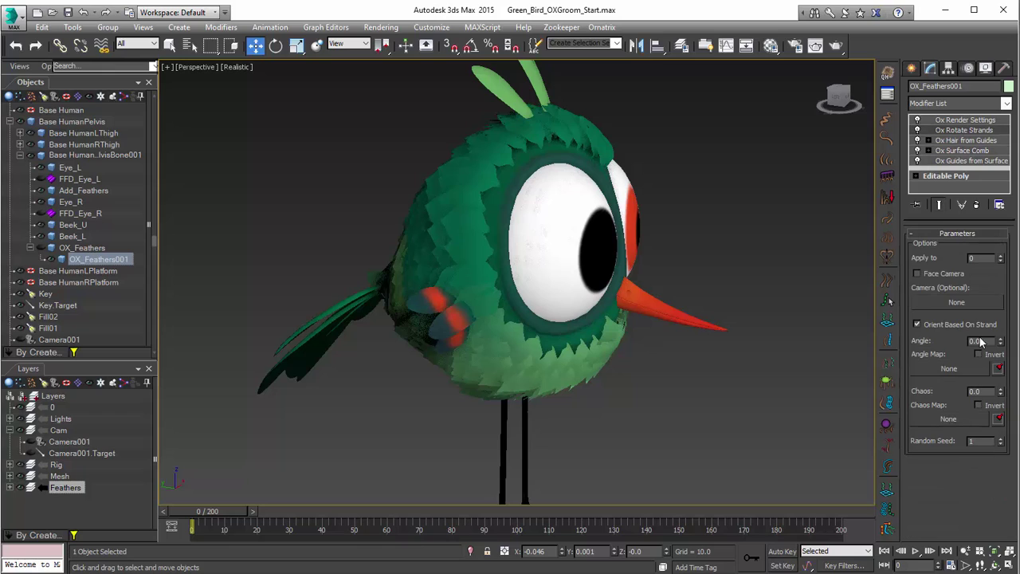
pyautogui.moveTo(1000, 345)
pyautogui.mouseDown()
pyautogui.moveTo(997, 320)
pyautogui.moveTo(996, 340)
pyautogui.mouseUp()
pyautogui.click(928, 342)
pyautogui.write('45')
pyautogui.press('Tab')
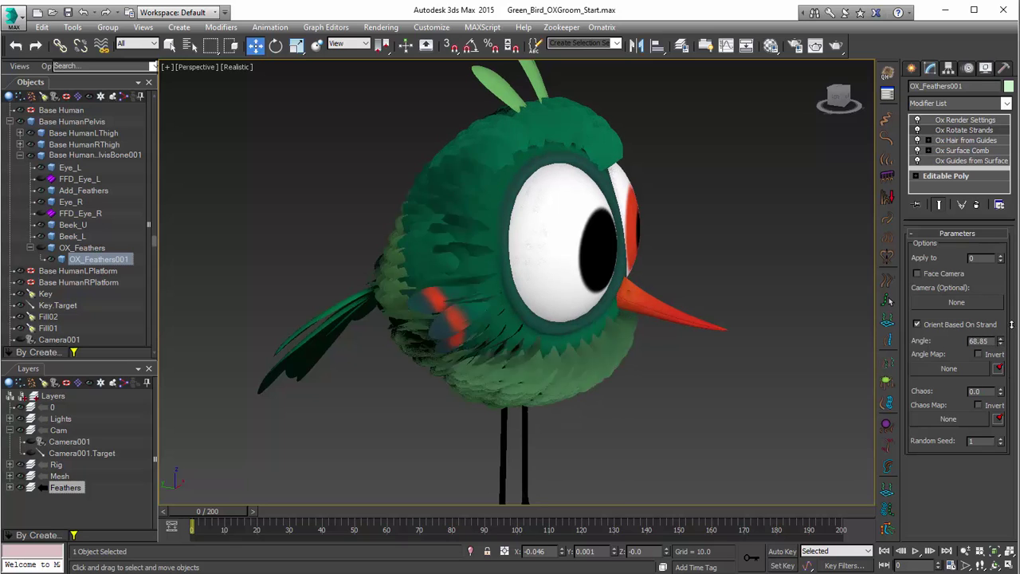
pyautogui.rightClick(1001, 343)
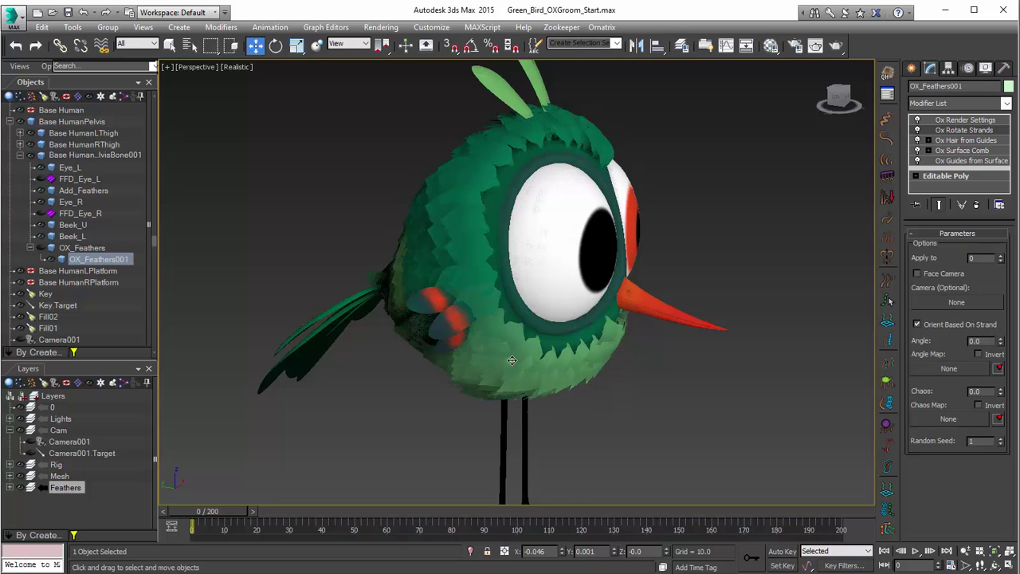
# - Review the feathers from several angles and bring up Ox Render Settings
pyautogui.keyDown('alt'); pyautogui.moveTo(511, 360); pyautogui.dragTo(522, 285, button='middle'); pyautogui.keyUp('alt')
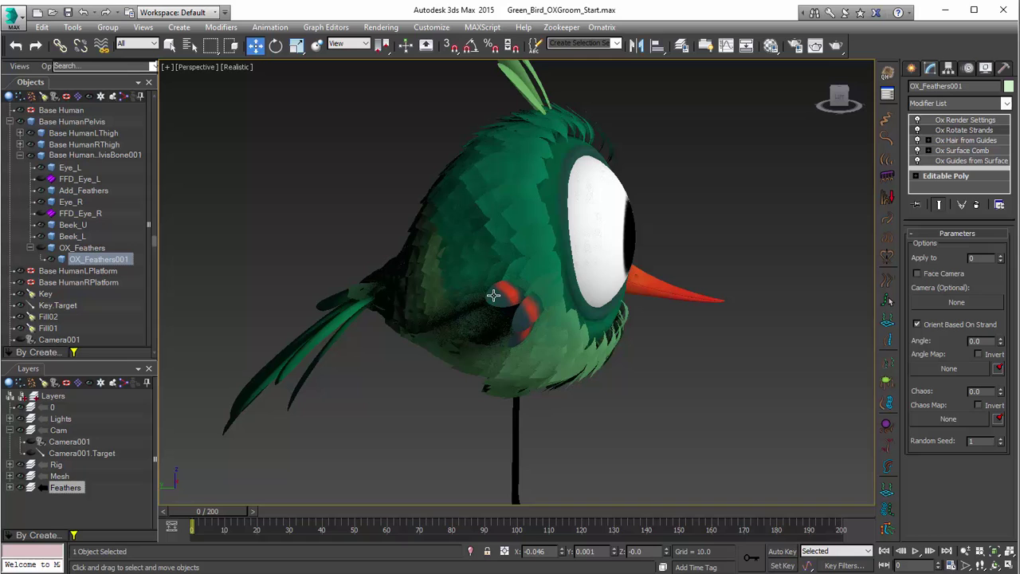
pyautogui.keyDown('alt'); pyautogui.moveTo(715, 341); pyautogui.dragTo(658, 337, button='middle'); pyautogui.keyUp('alt')
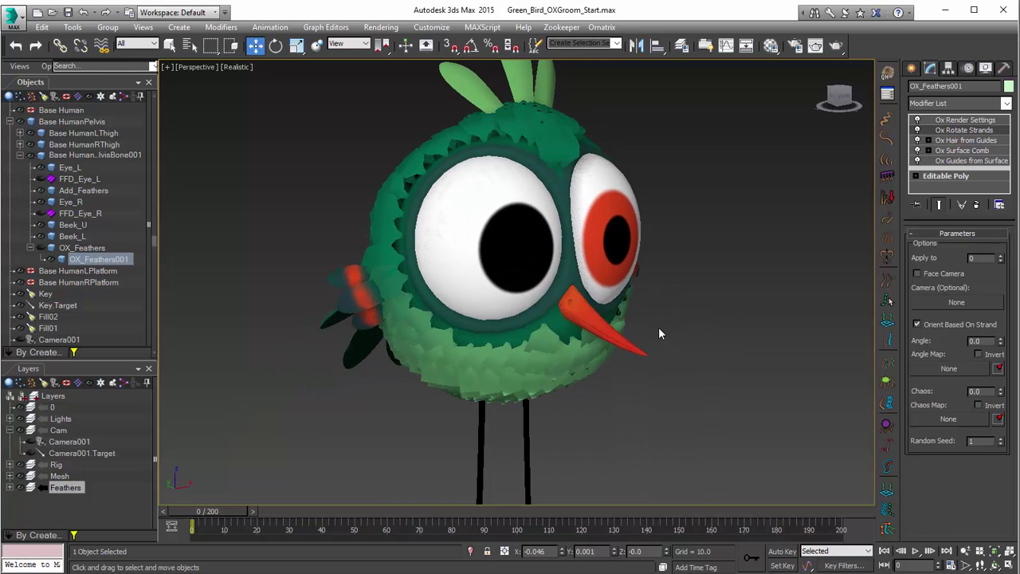
pyautogui.keyDown('alt'); pyautogui.moveTo(590, 264); pyautogui.dragTo(674, 291, button='middle'); pyautogui.keyUp('alt')
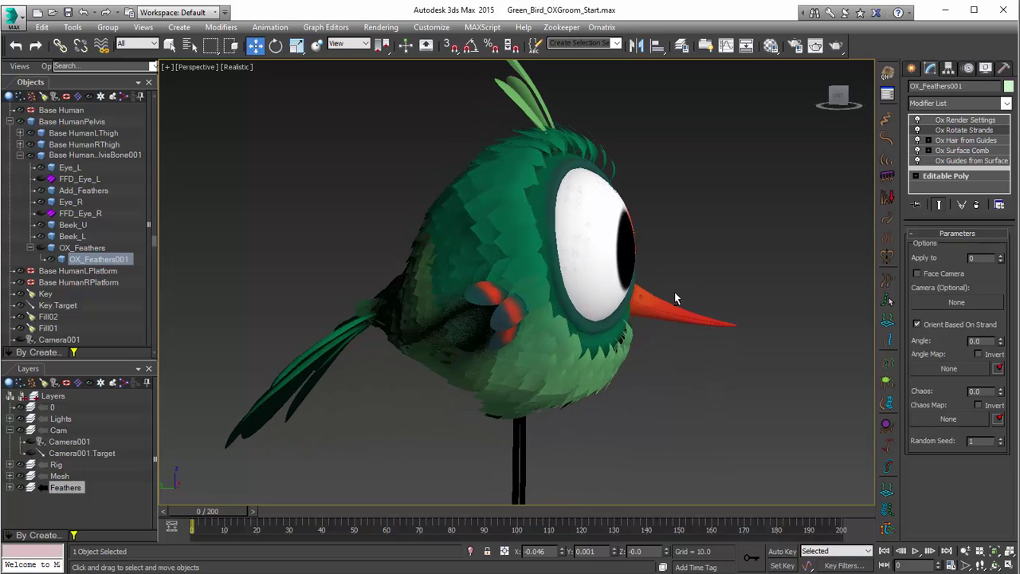
pyautogui.click(975, 120)
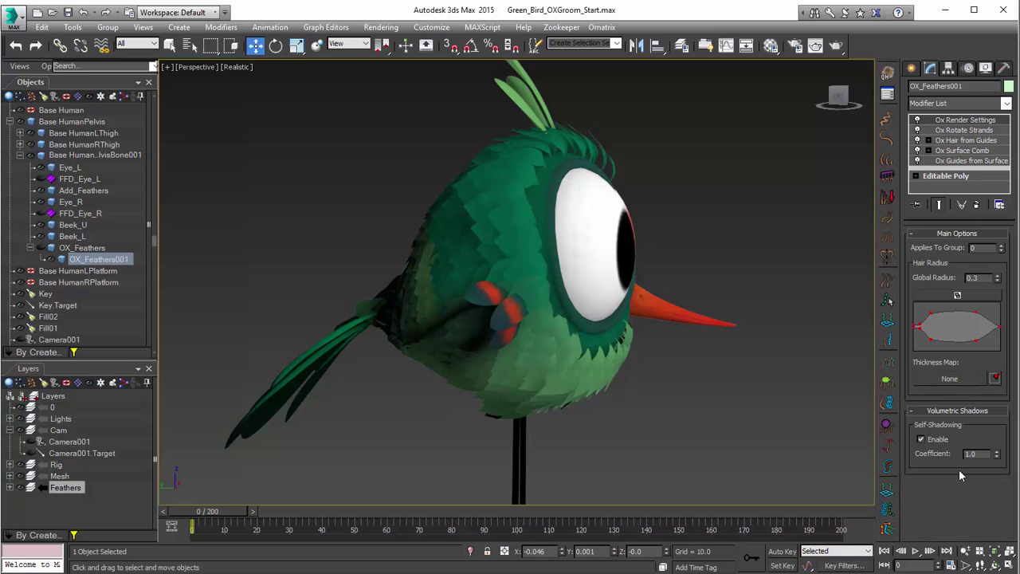
# - Add an Ox Mesh From Strands modifier to the feathers
pyautogui.click(948, 104)
pyautogui.write('ox')
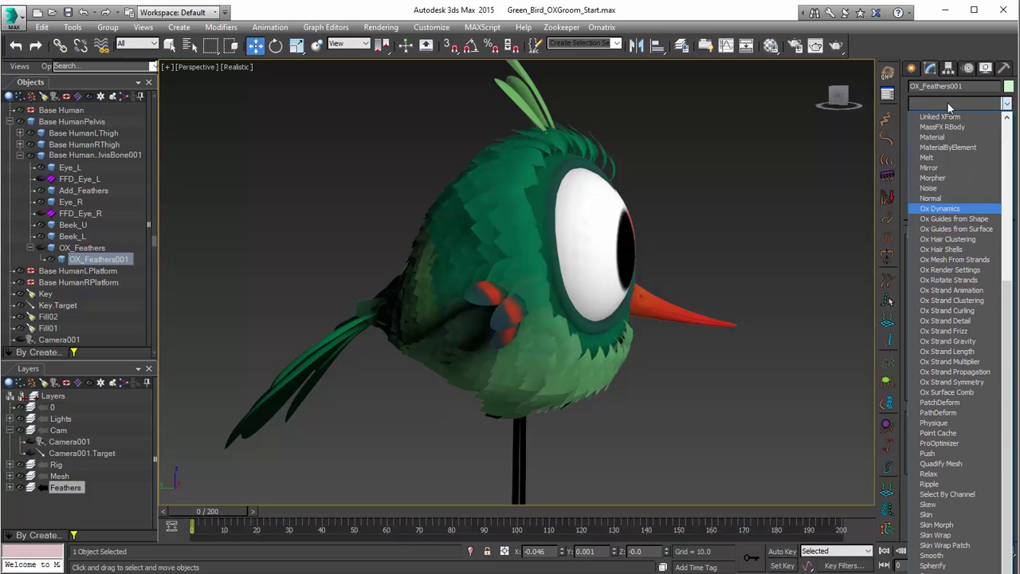
pyautogui.click(954, 259)
pyautogui.keyDown('alt'); pyautogui.moveTo(604, 229); pyautogui.dragTo(516, 235, button='middle'); pyautogui.keyUp('alt')
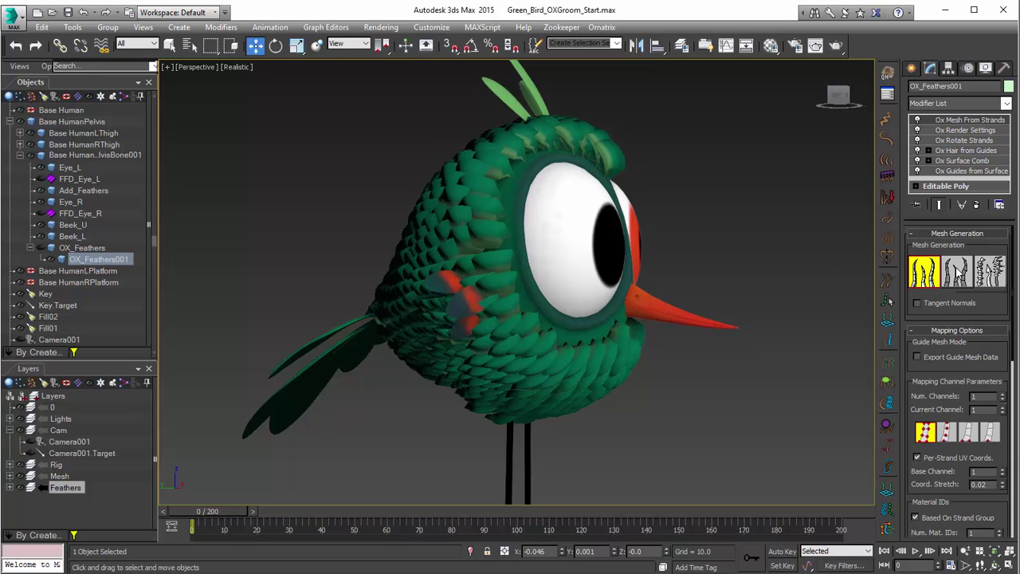
# - Apply the Flat Billboards preset and turn off Per-Strand UV Coords
pyautogui.click(959, 276)
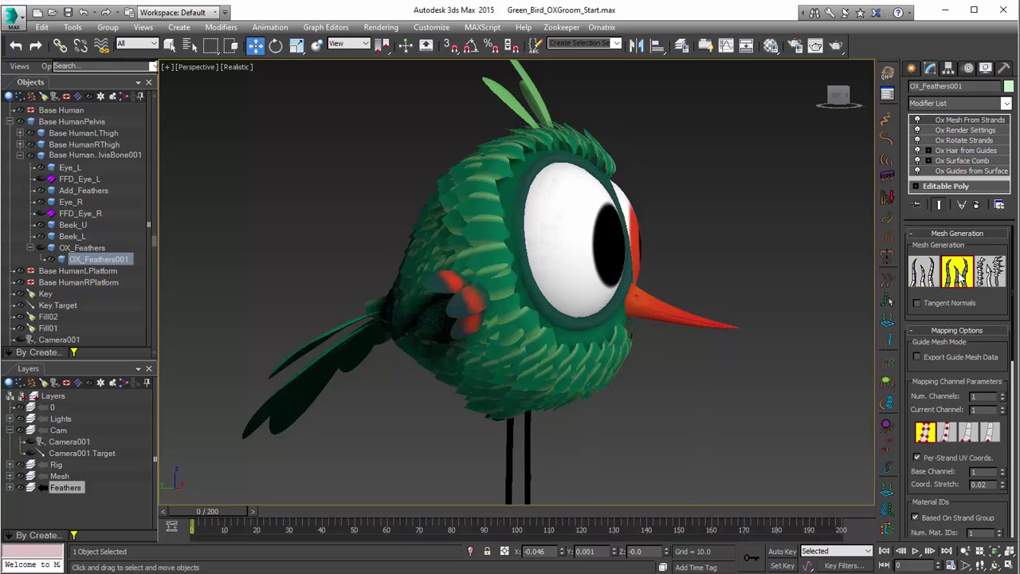
pyautogui.moveTo(460, 314)
pyautogui.keyDown('alt'); pyautogui.mouseDown(button='middle')
pyautogui.moveTo(509, 326)
pyautogui.moveTo(542, 348)
pyautogui.moveTo(358, 266)
pyautogui.moveTo(450, 314)
pyautogui.mouseUp(button='middle'); pyautogui.keyUp('alt')
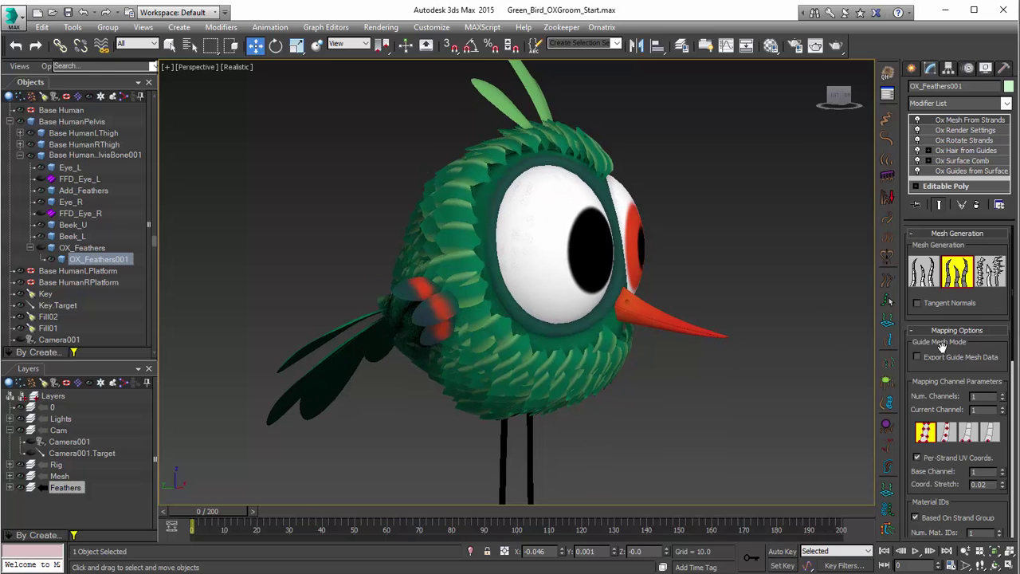
pyautogui.click(943, 457)
pyautogui.keyDown('alt'); pyautogui.moveTo(627, 381); pyautogui.dragTo(669, 355, button='middle'); pyautogui.keyUp('alt')
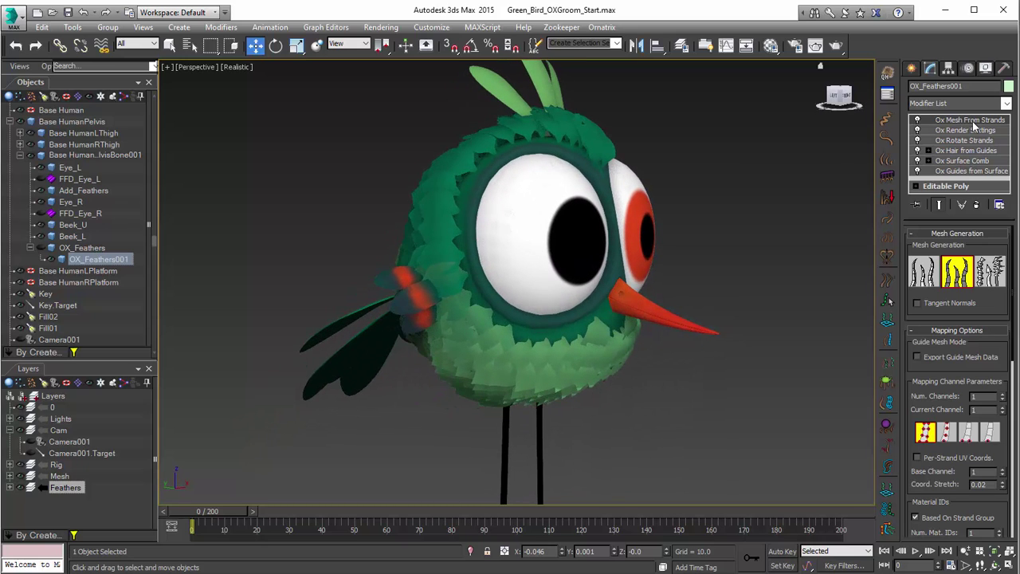
pyautogui.keyDown('alt'); pyautogui.moveTo(670, 293); pyautogui.dragTo(856, 180, button='middle'); pyautogui.keyUp('alt')
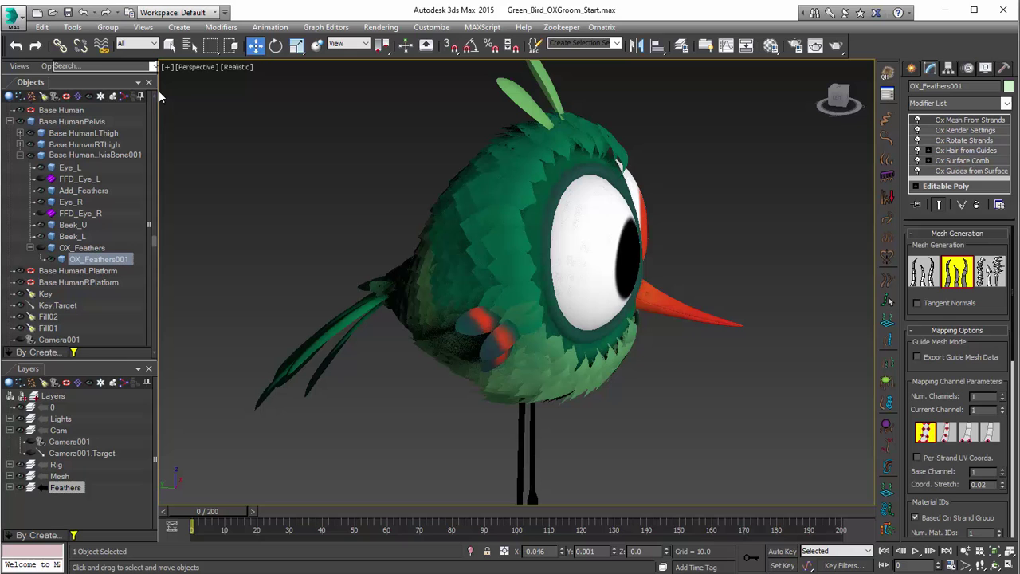
# - Shade the viewport with Consistent Colors and view the bird's back and front
pyautogui.click(238, 67)
pyautogui.click(296, 105)
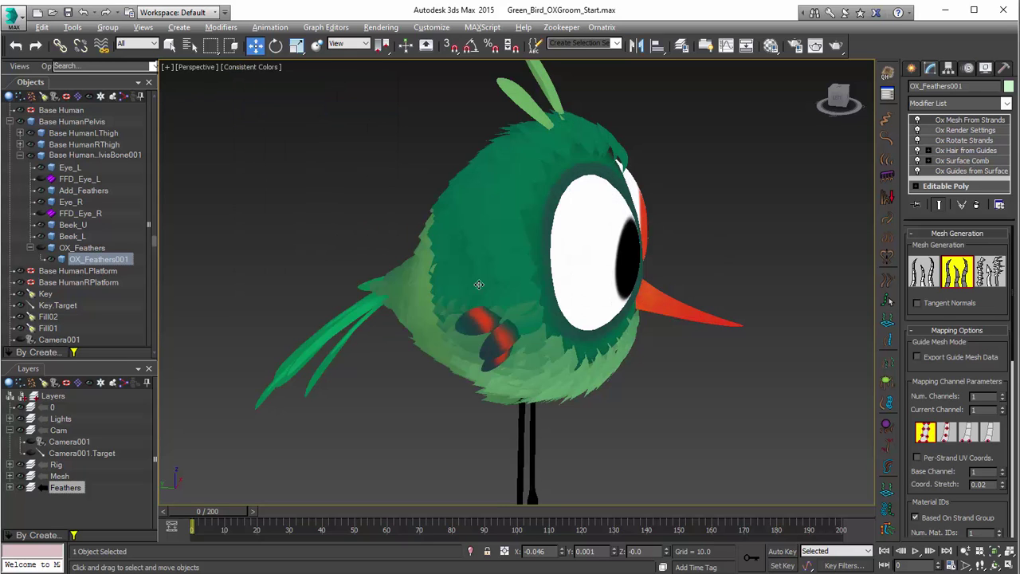
pyautogui.keyDown('alt'); pyautogui.moveTo(558, 296); pyautogui.dragTo(480, 266, button='middle'); pyautogui.keyUp('alt')
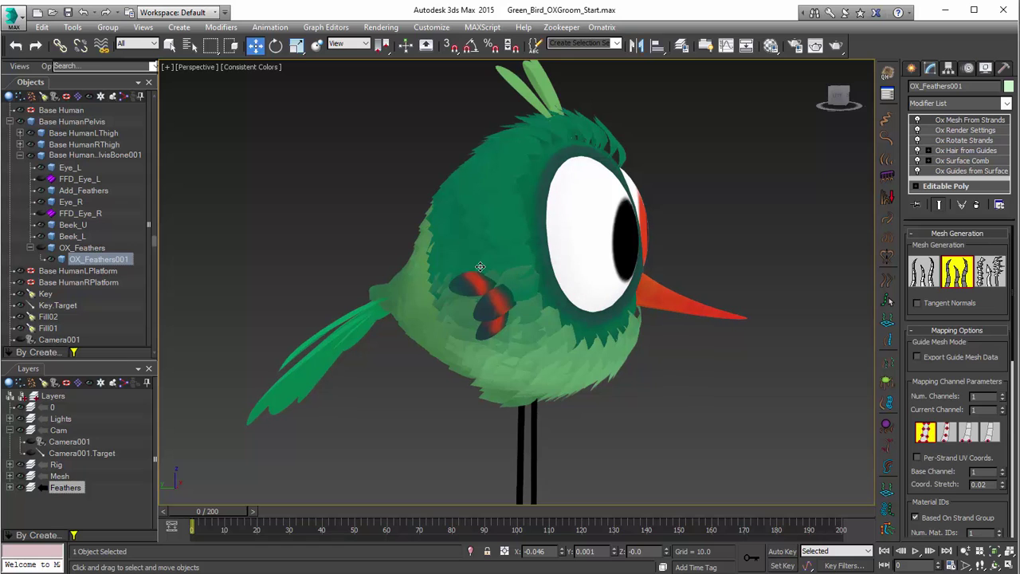
pyautogui.moveTo(633, 326)
pyautogui.keyDown('alt'); pyautogui.mouseDown(button='middle')
pyautogui.moveTo(505, 329)
pyautogui.moveTo(613, 331)
pyautogui.moveTo(487, 230)
pyautogui.mouseUp(button='middle'); pyautogui.keyUp('alt')
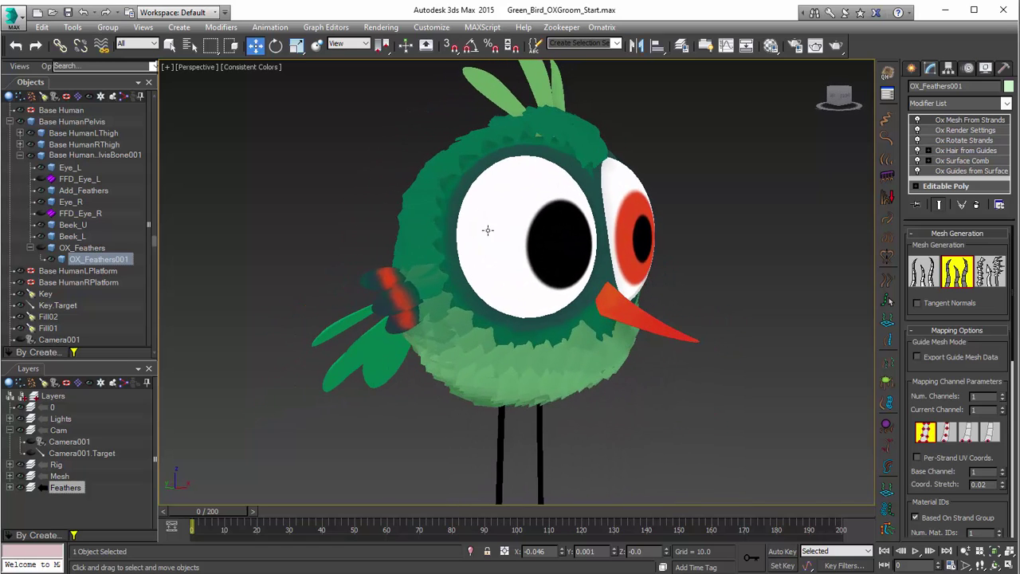
# - Enable Edged Faces and inspect the billboard feather mesh from side and front
pyautogui.click(252, 67)
pyautogui.click(291, 124)
pyautogui.moveTo(558, 286)
pyautogui.keyDown('alt'); pyautogui.mouseDown(button='middle')
pyautogui.moveTo(796, 291)
pyautogui.moveTo(677, 291)
pyautogui.moveTo(765, 287)
pyautogui.mouseUp(button='middle'); pyautogui.keyUp('alt')
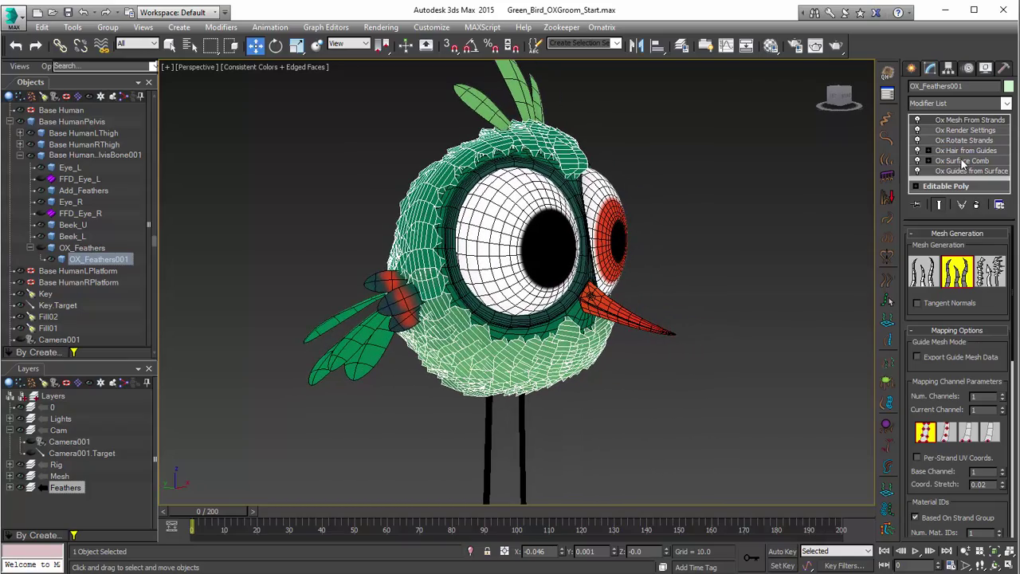
pyautogui.moveTo(603, 299)
pyautogui.keyDown('alt'); pyautogui.mouseDown(button='middle')
pyautogui.moveTo(494, 296)
pyautogui.moveTo(637, 298)
pyautogui.moveTo(596, 301)
pyautogui.mouseUp(button='middle'); pyautogui.keyUp('alt')
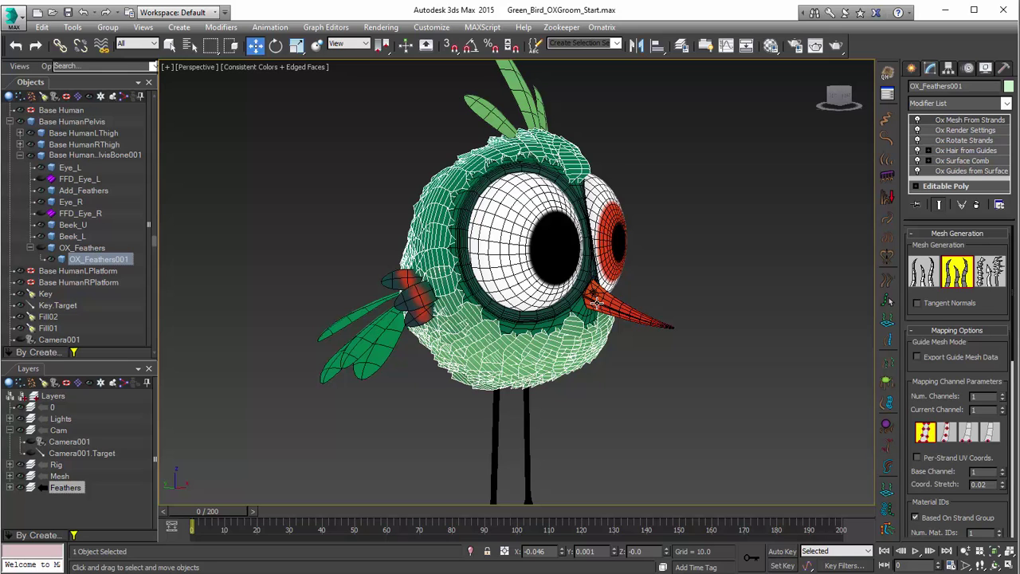
pyautogui.keyDown('alt'); pyautogui.moveTo(730, 352); pyautogui.dragTo(612, 339, button='middle'); pyautogui.keyUp('alt')
pyautogui.keyDown('alt'); pyautogui.moveTo(471, 338); pyautogui.dragTo(570, 348, button='middle'); pyautogui.keyUp('alt')
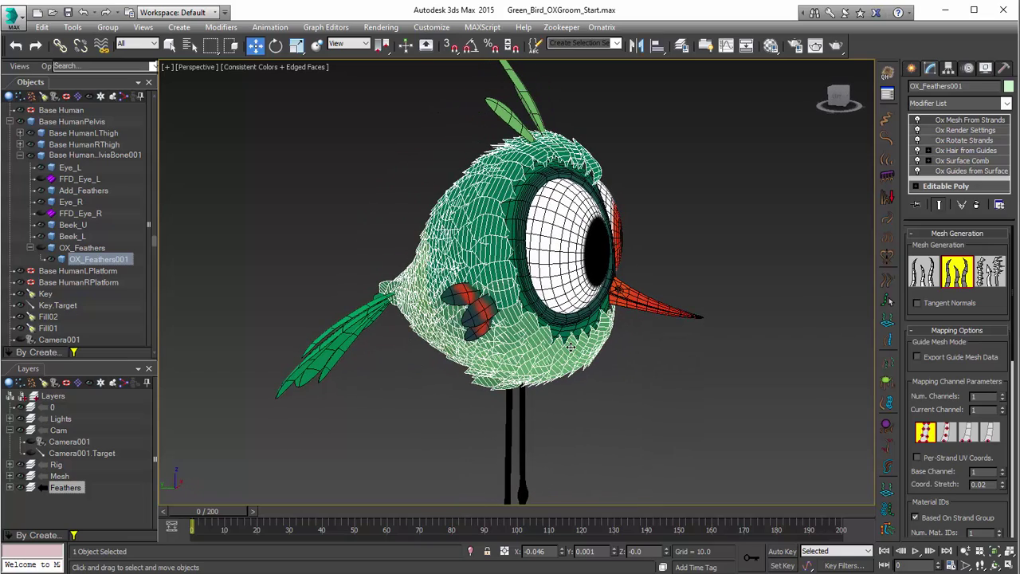
# - Scrub the timeline to frame 81 and view the bird with its feet
pyautogui.scroll(-5, 630, 320)
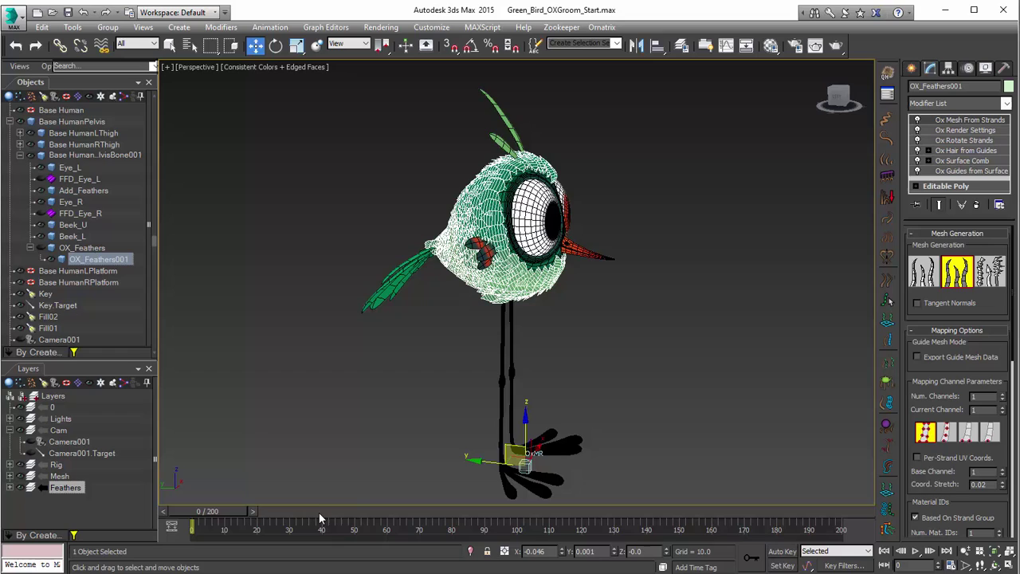
pyautogui.moveTo(319, 518); pyautogui.dragTo(154, 513)
pyautogui.keyDown('alt'); pyautogui.moveTo(603, 245); pyautogui.dragTo(524, 241, button='middle'); pyautogui.keyUp('alt')
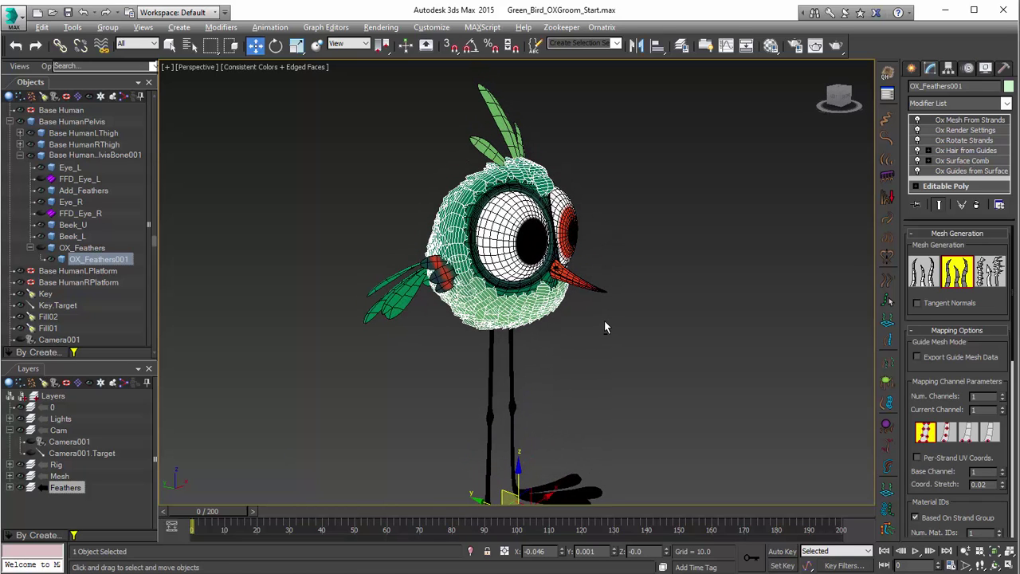
pyautogui.moveTo(603, 320)
pyautogui.keyDown('alt'); pyautogui.mouseDown(button='middle')
pyautogui.moveTo(671, 314)
pyautogui.moveTo(602, 316)
pyautogui.mouseUp(button='middle'); pyautogui.keyUp('alt')
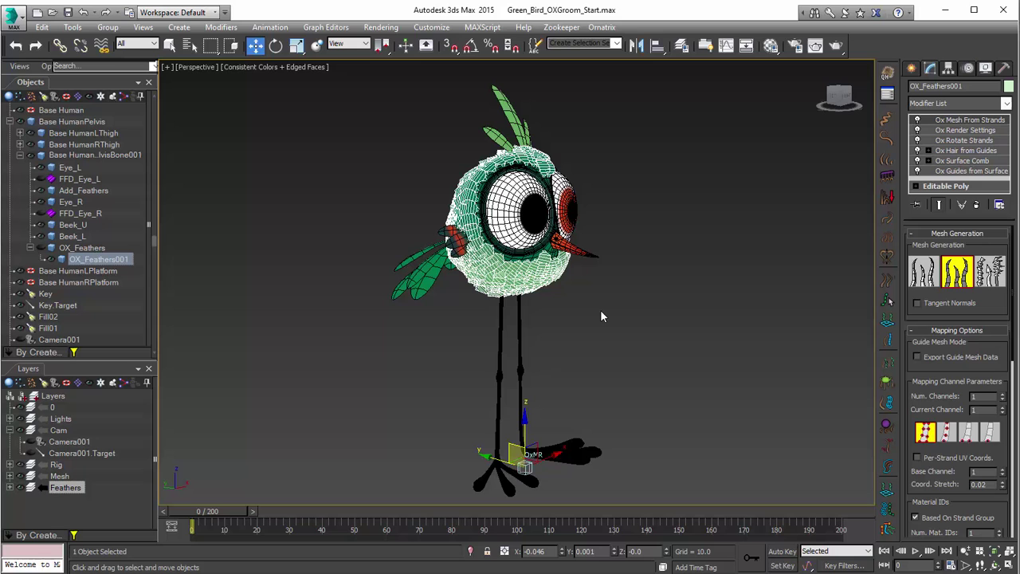